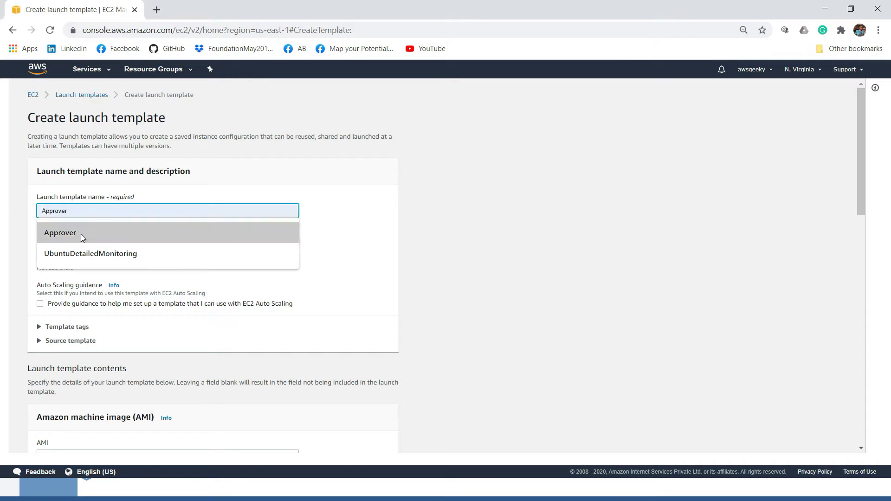
Step: Name the launch template UbuntuDetailedMonitoring and select the 64-bit (x86) Ubuntu Server 18.04 LTS (HVM), SSD Volume Type AMI
left_click(76, 252)
left_click(399, 185)
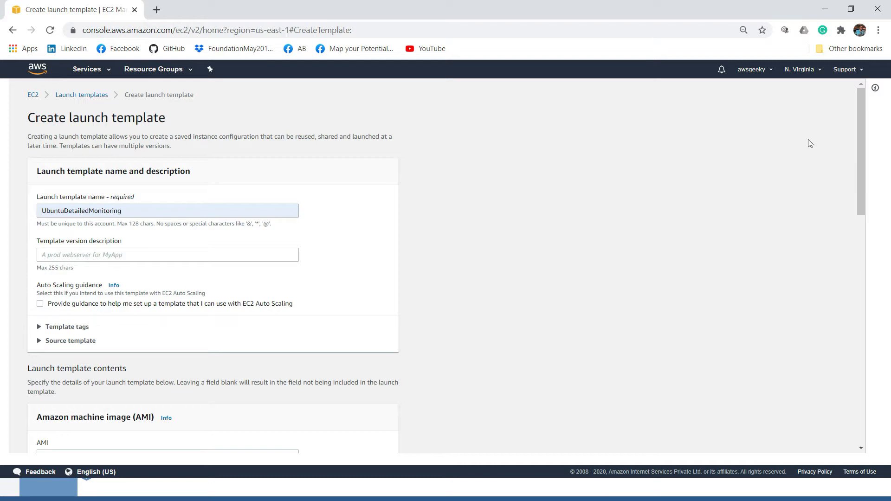
left_click_drag(859, 138, 863, 228)
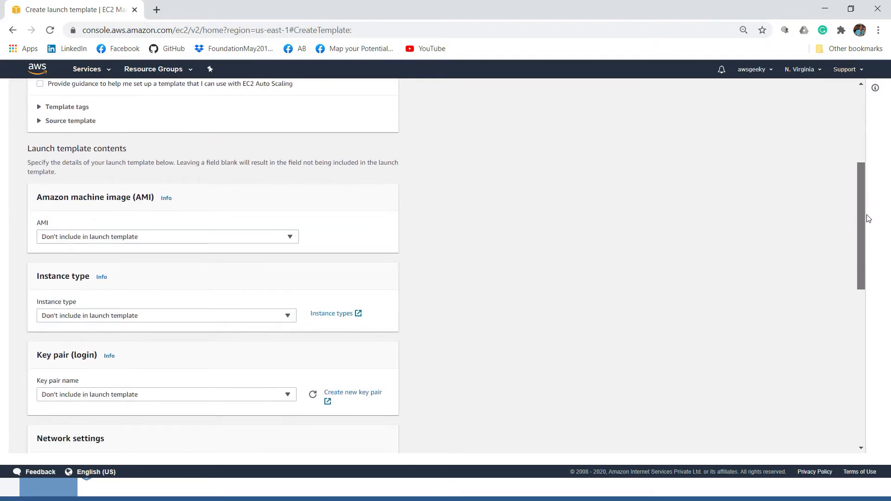
left_click(279, 238)
type("ubun")
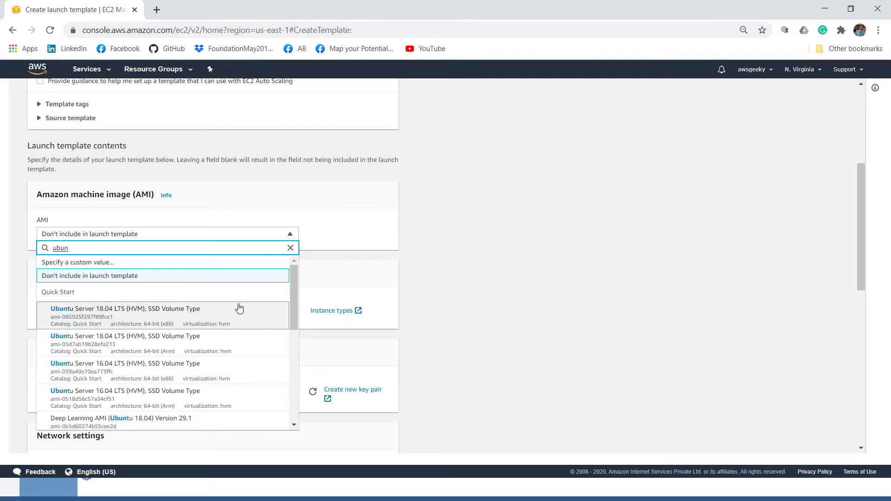
left_click(203, 312)
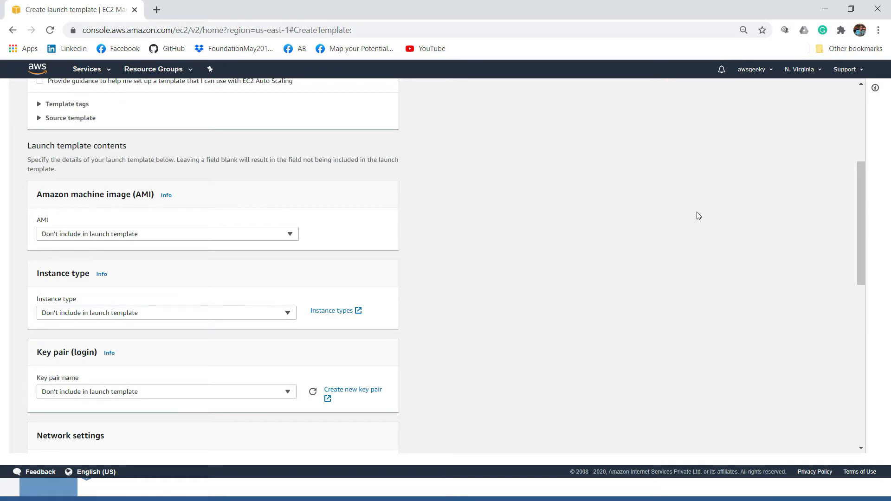
Step: Set the launch template's instance type to t2.micro
left_click_drag(862, 199, 864, 235)
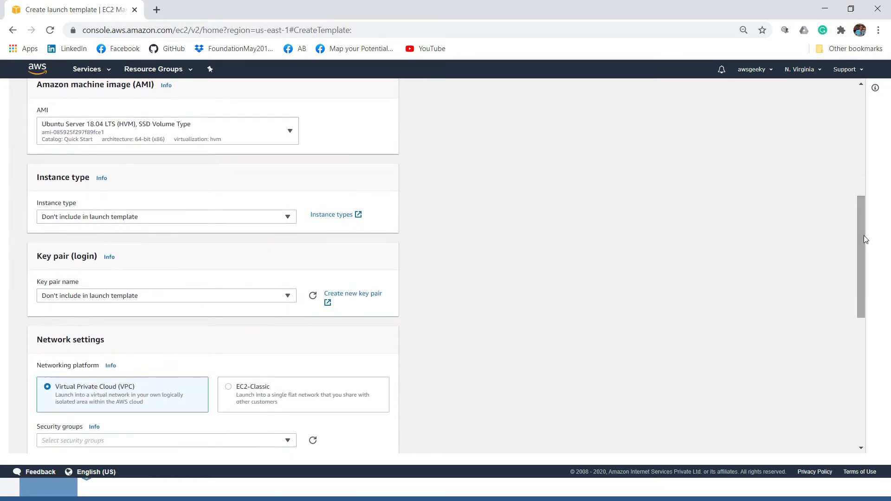
left_click(177, 218)
type("t2.mi")
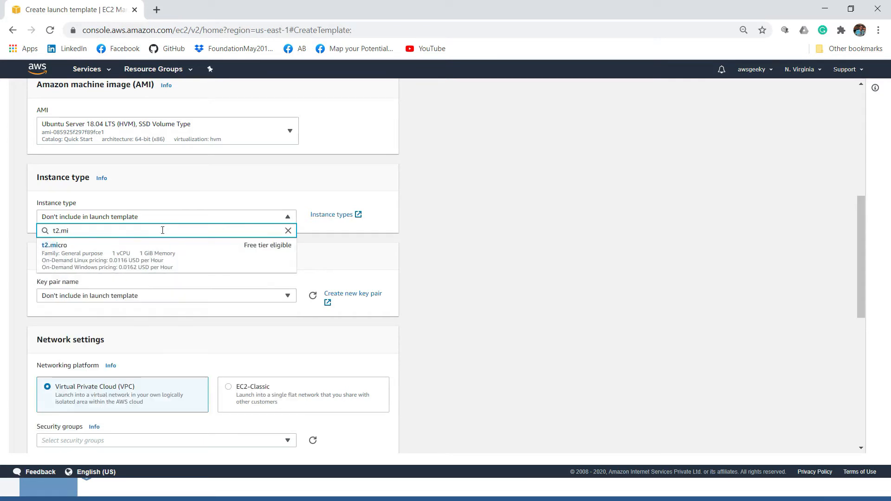
left_click(133, 254)
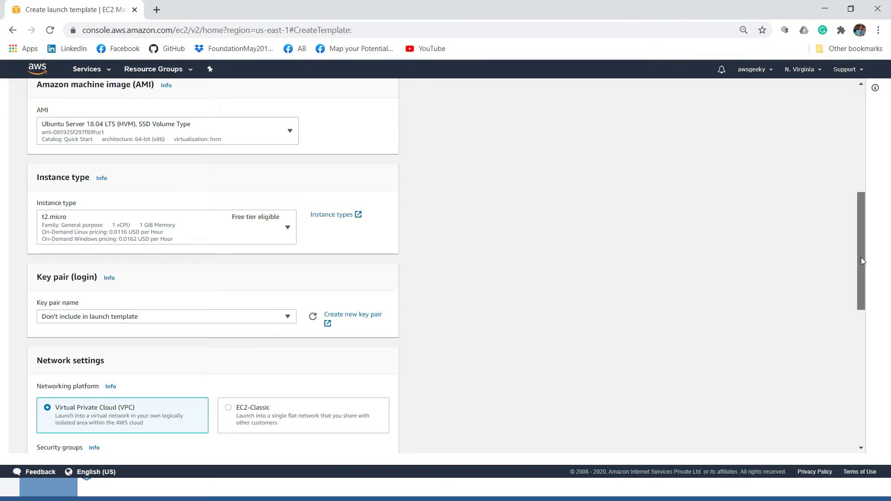
Step: Assign the CD_Auth key pair and the allowSSH security group to the launch template
left_click_drag(861, 257, 862, 293)
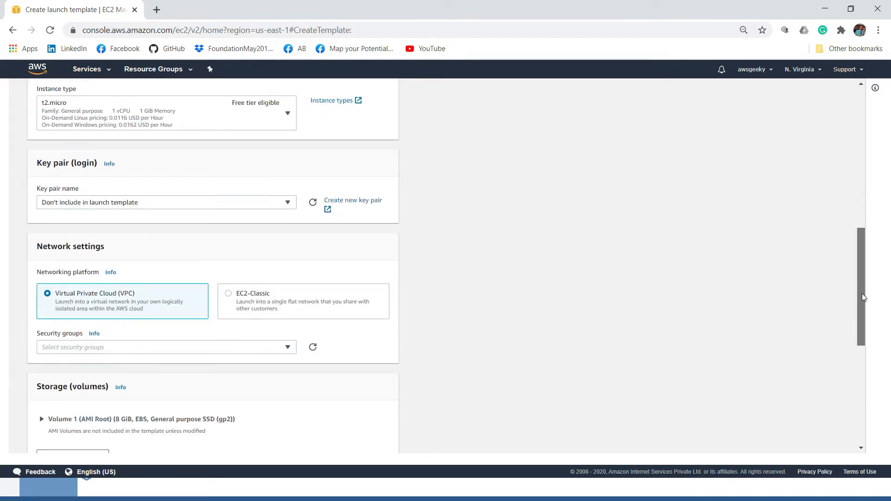
left_click(289, 202)
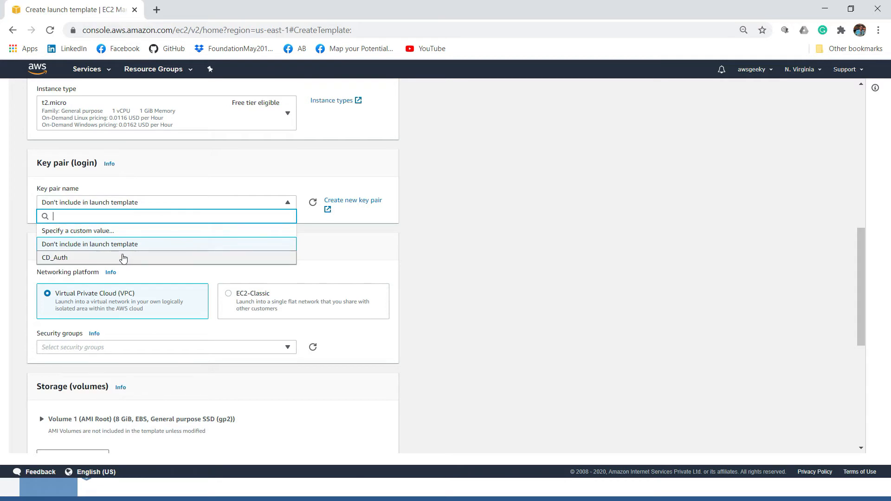
left_click(123, 258)
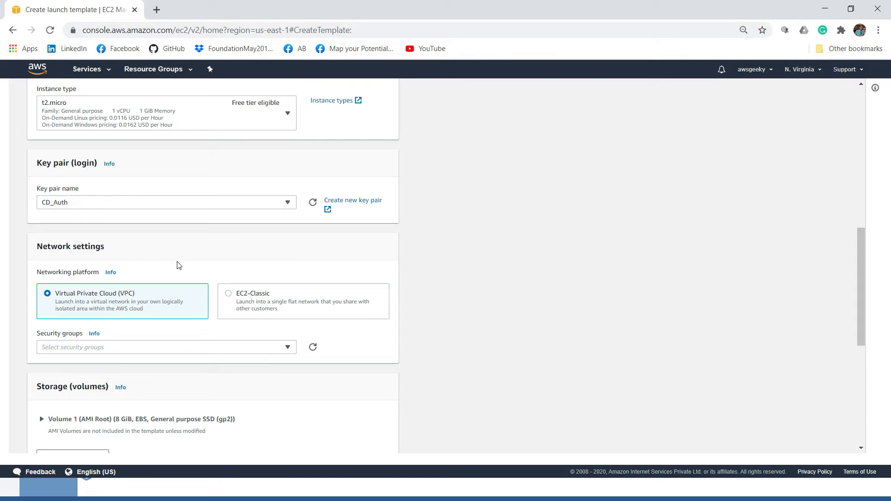
left_click(286, 349)
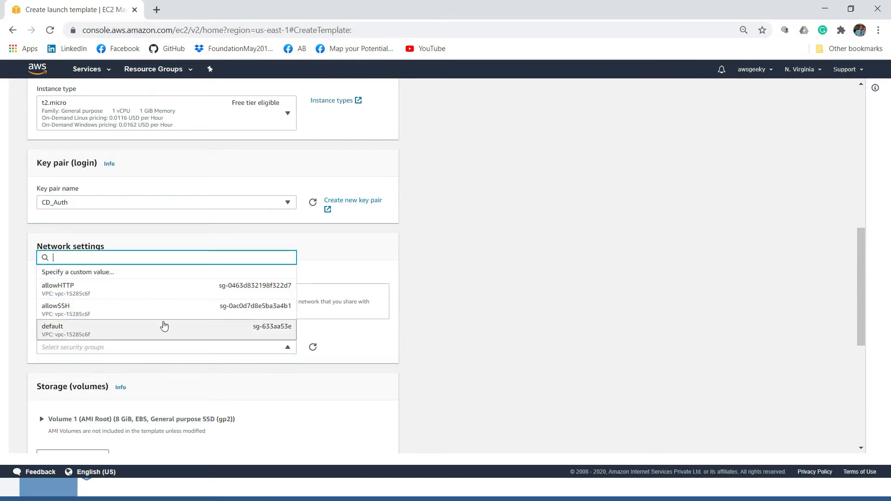
left_click(149, 314)
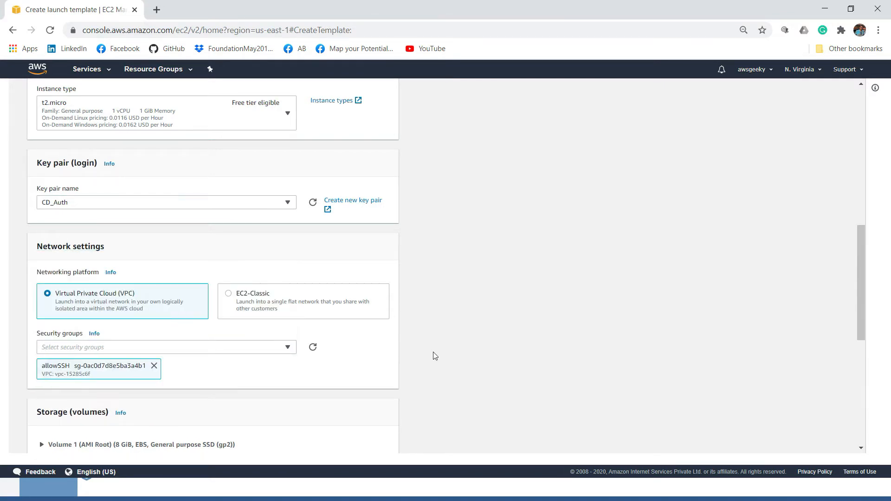
Step: Enable detailed CloudWatch monitoring in the advanced details of the launch template
left_click_drag(862, 282, 867, 406)
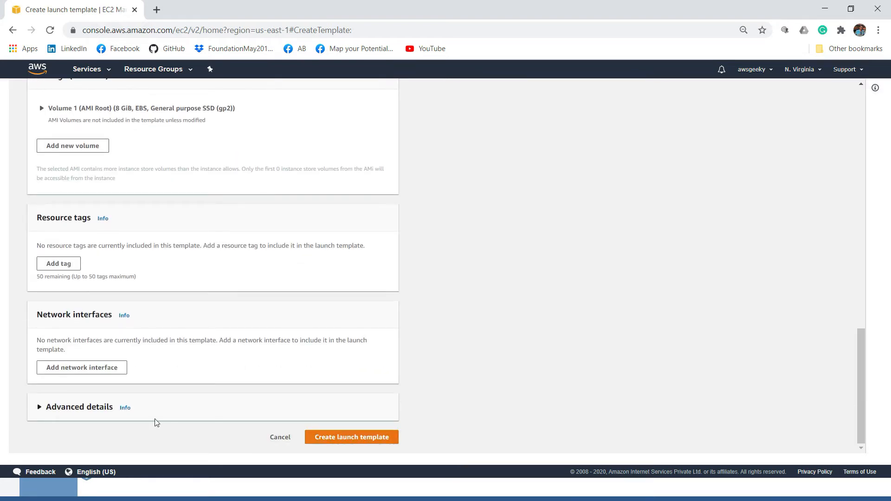
left_click(58, 413)
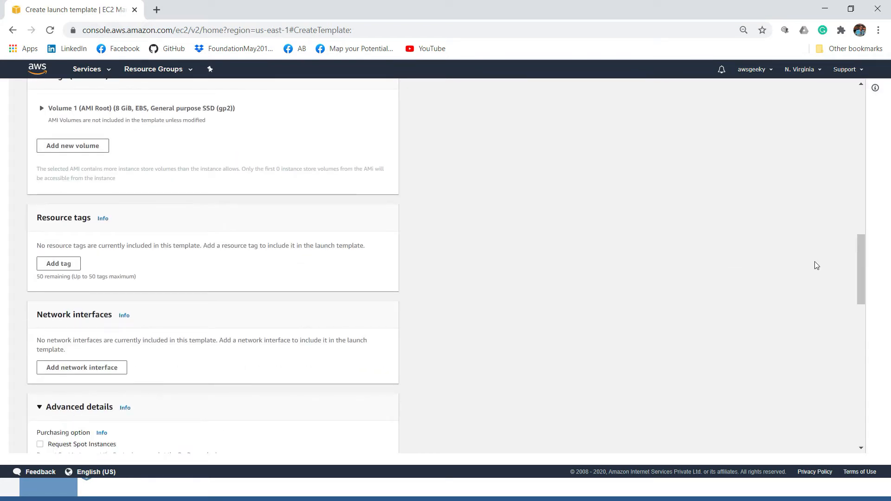
left_click_drag(856, 263, 868, 324)
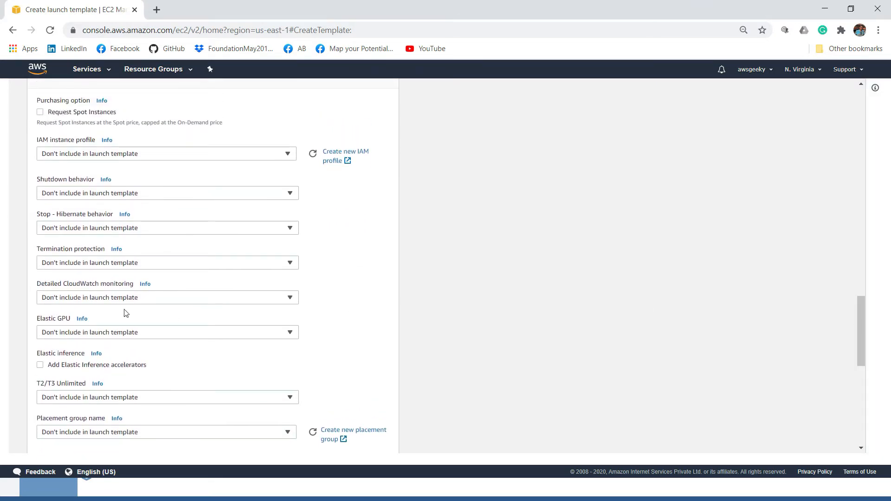
left_click(102, 302)
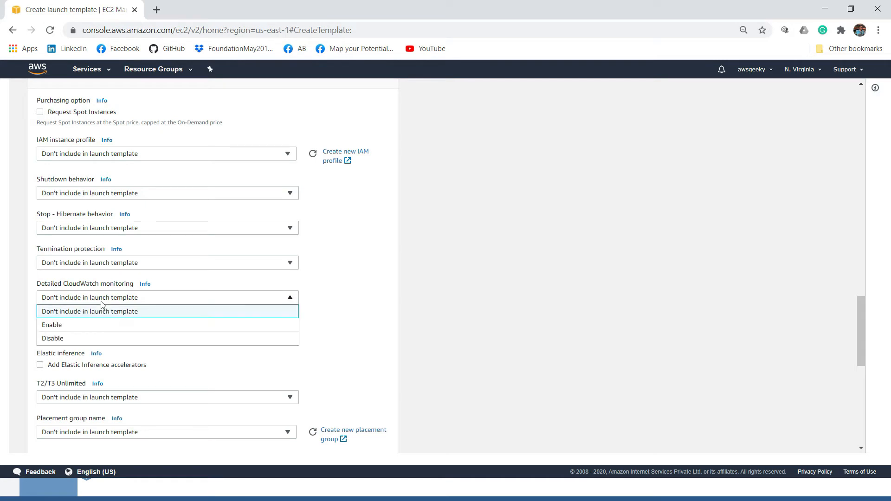
left_click(92, 325)
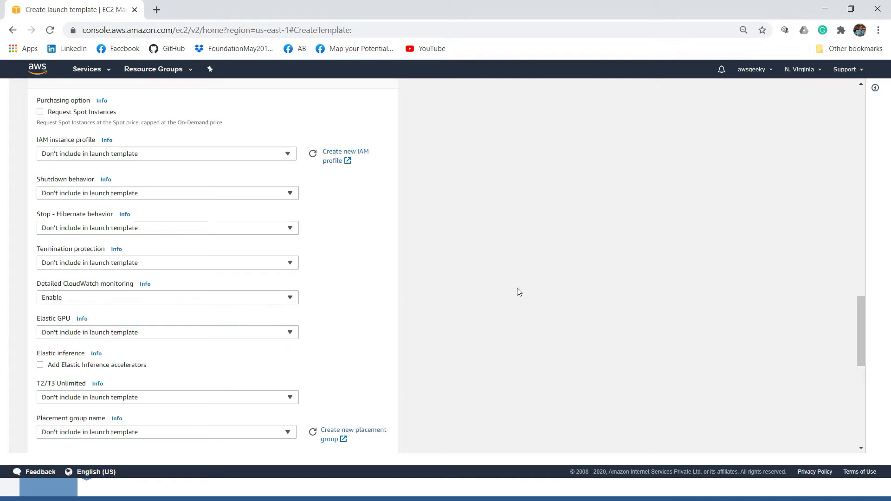
Step: Create the launch template and open the list of launch templates
left_click_drag(860, 322, 864, 439)
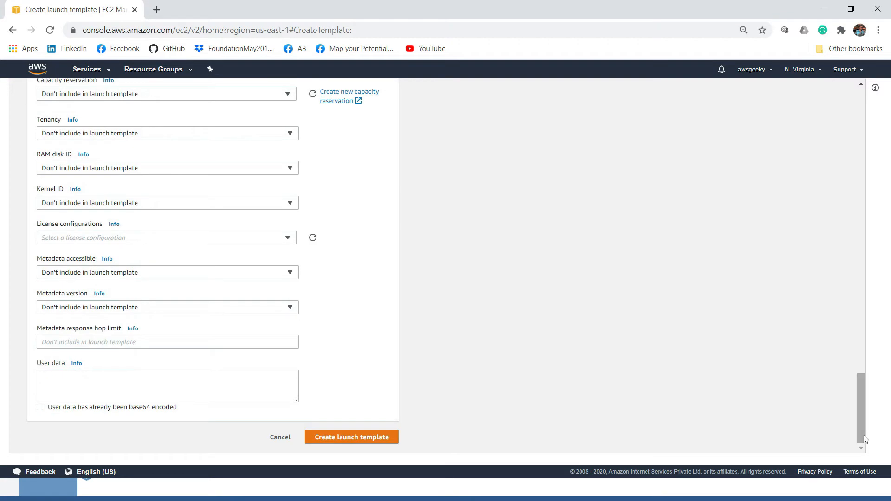
left_click(367, 443)
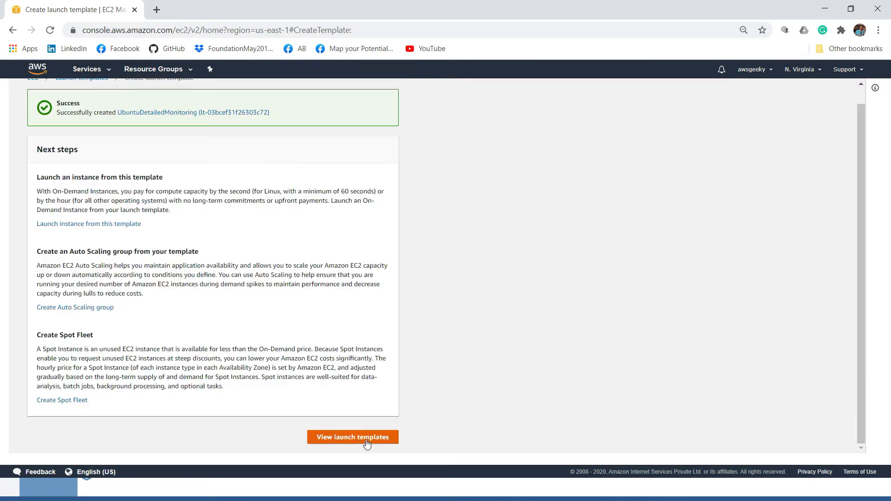
left_click(367, 439)
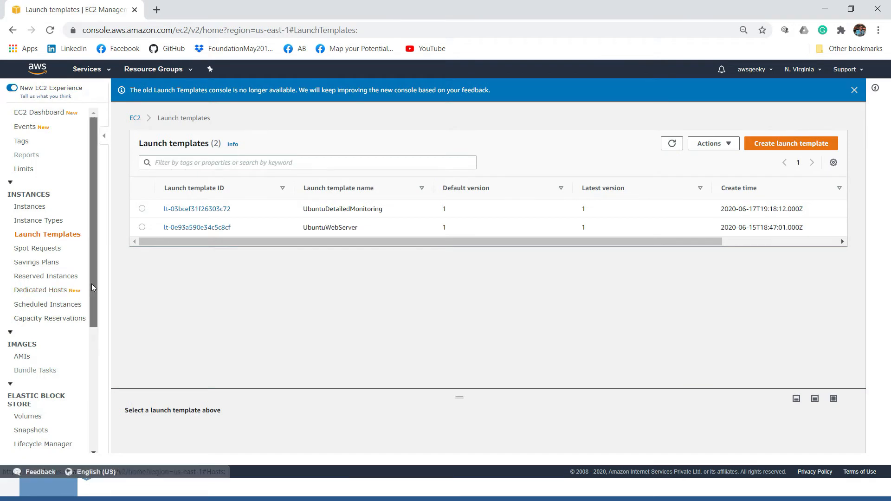
Step: Start creating an Auto Scaling group based on the UbuntuDetailedMonitoring launch template and proceed to the group details
scroll(91, 284, "down", 5)
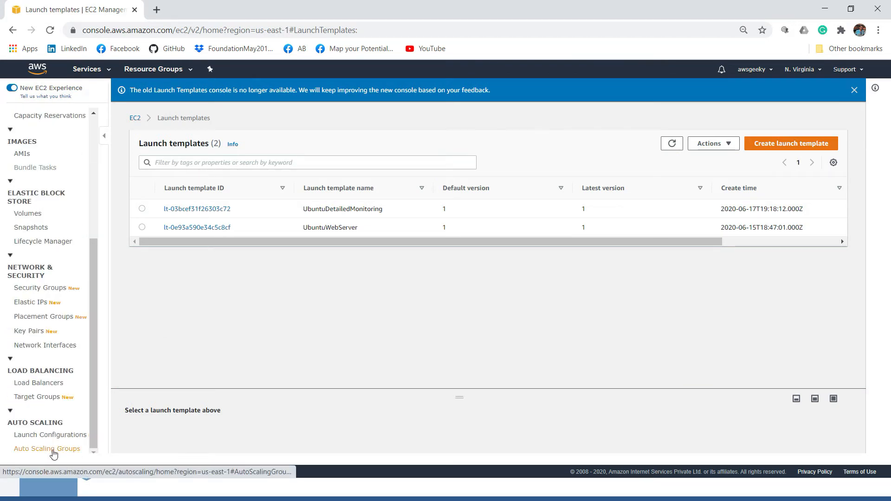
left_click(53, 451)
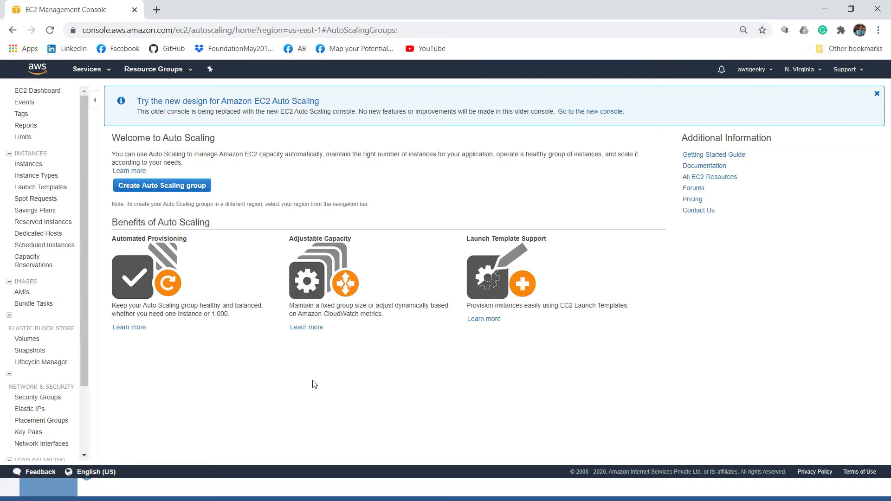
left_click(153, 189)
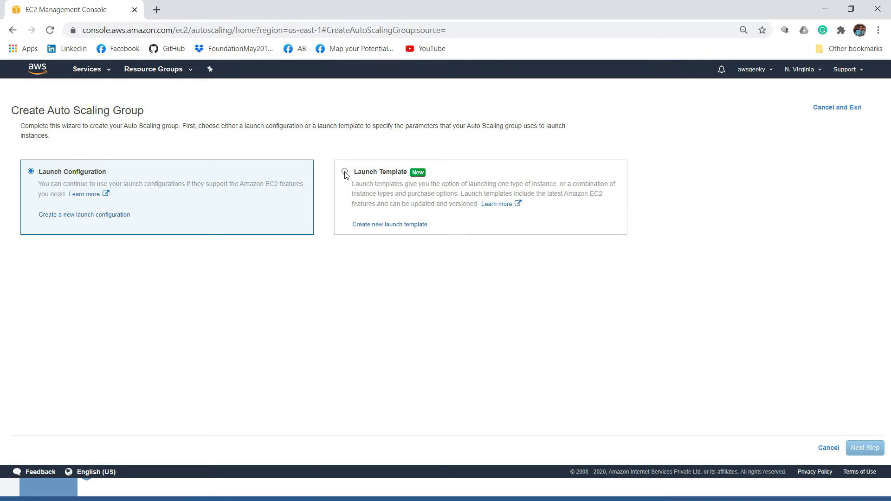
left_click(345, 172)
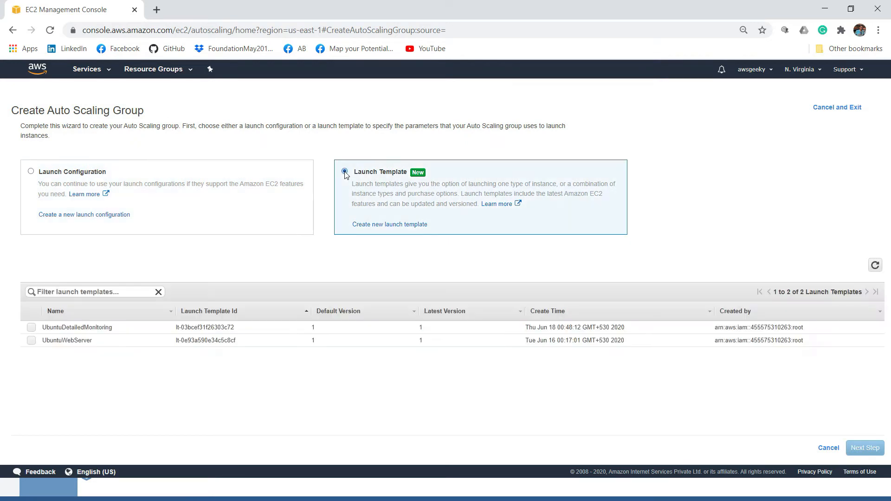
left_click(31, 328)
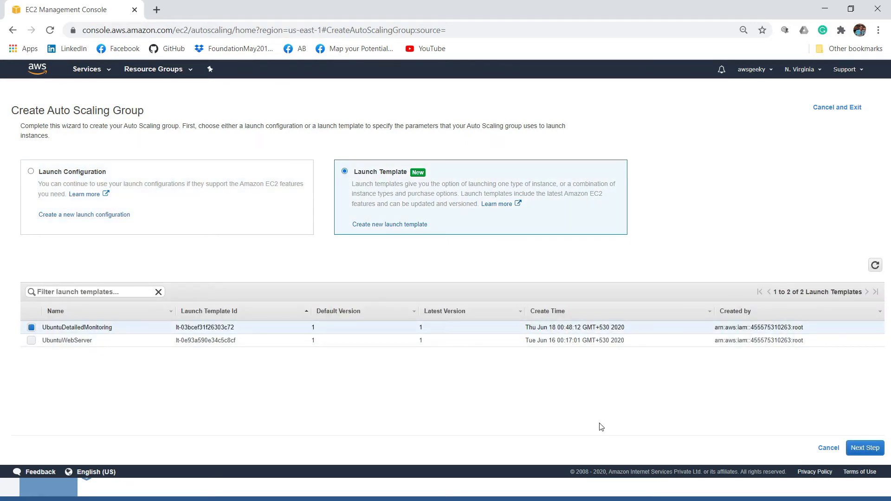
left_click(864, 449)
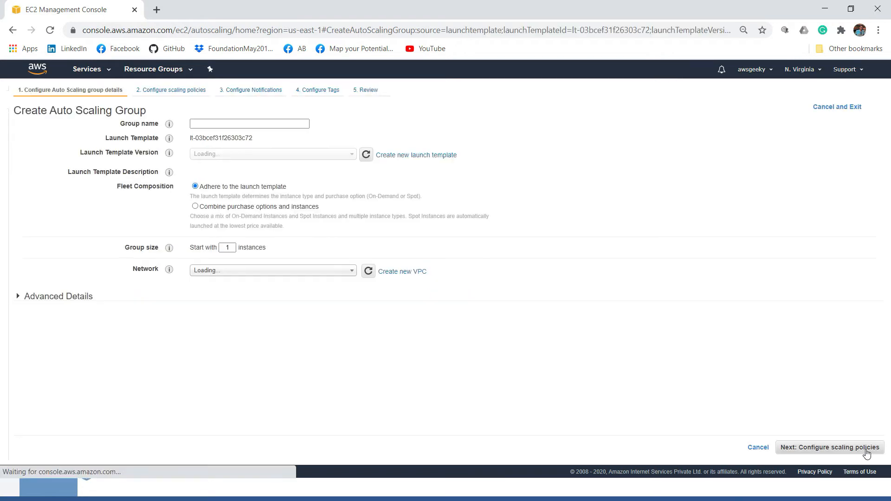
Step: Name the Auto Scaling group MyScalingGroup, with a starting group size of 1 instance
left_click(240, 124)
left_click(241, 123)
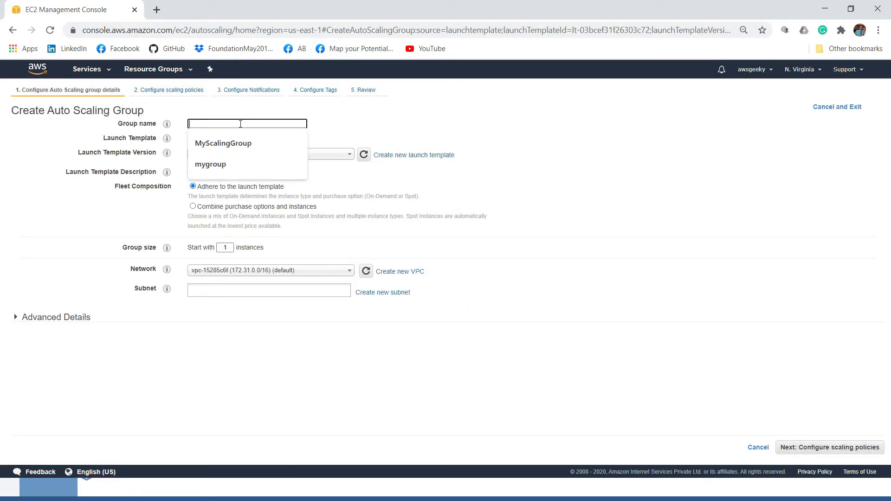
left_click(240, 143)
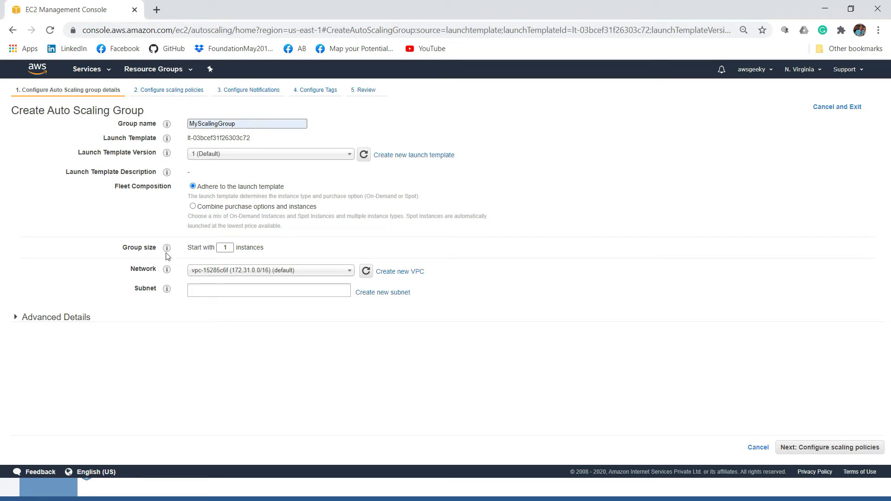
double_click(231, 248)
left_click(317, 247)
Step: Add all six default subnets, us-east-1a through us-east-1f, to the Auto Scaling group
left_click(218, 289)
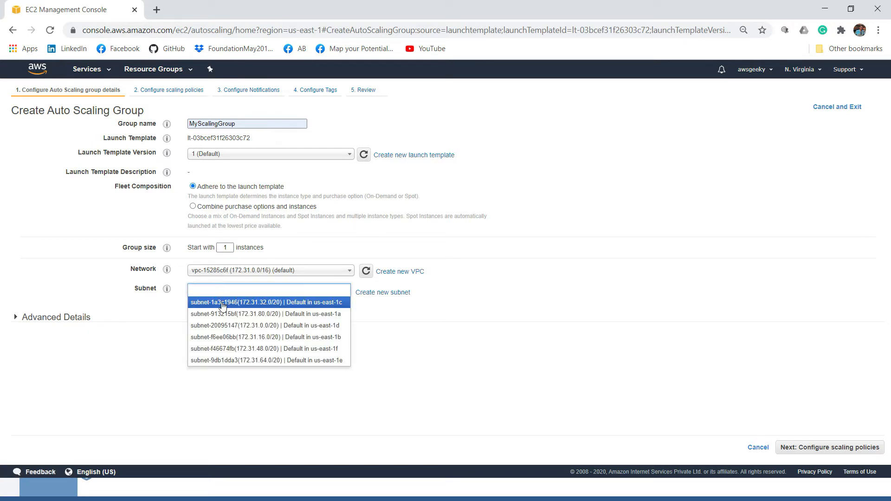
left_click(222, 303)
left_click(223, 307)
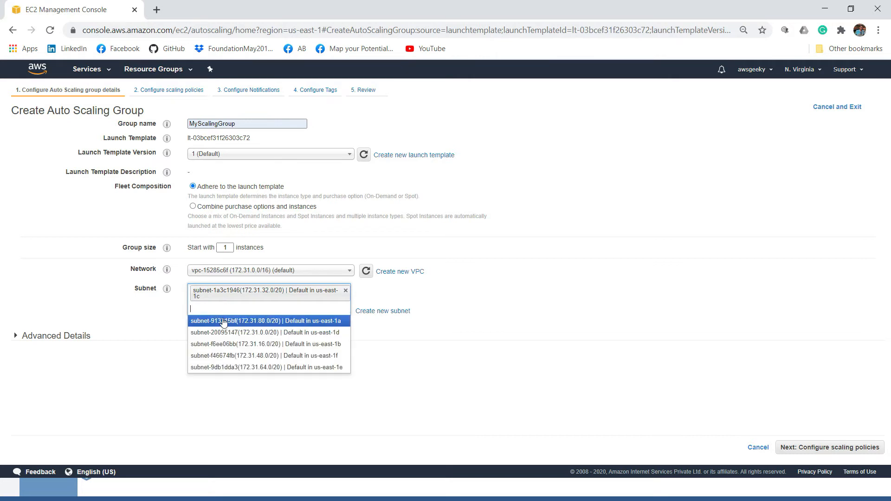
left_click(223, 321)
left_click(223, 326)
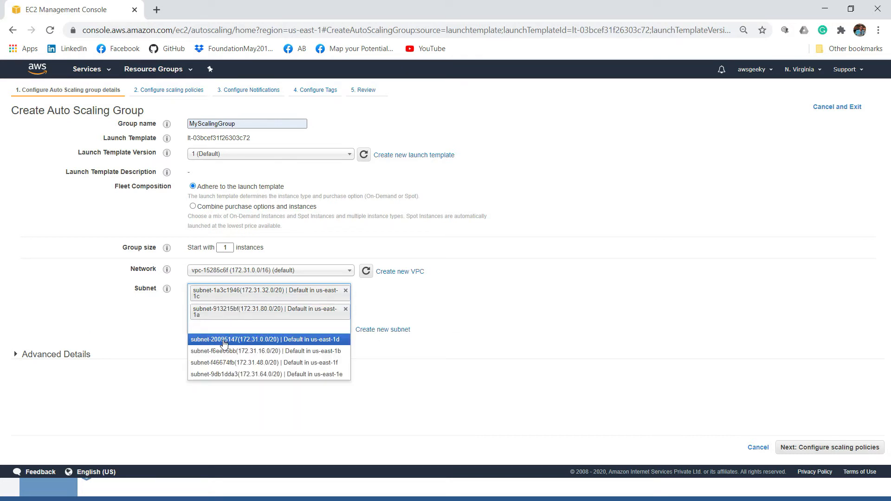
left_click(223, 341)
left_click(224, 347)
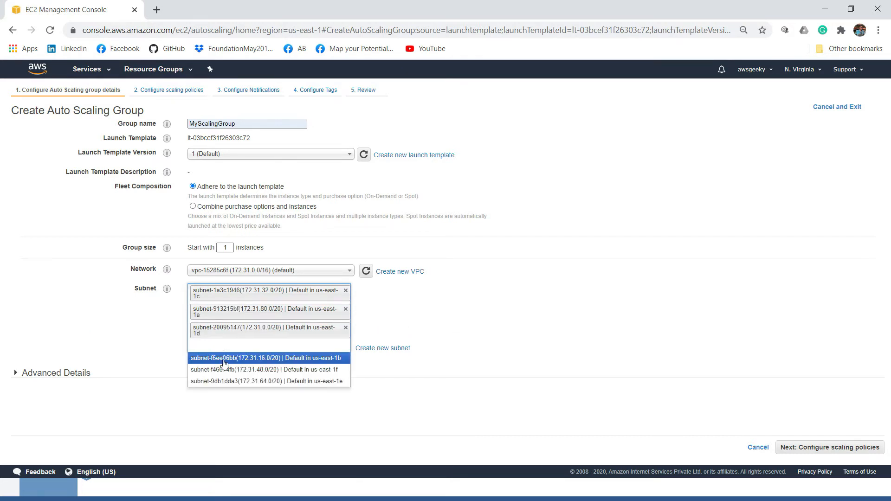
left_click(224, 359)
left_click(224, 360)
left_click(226, 376)
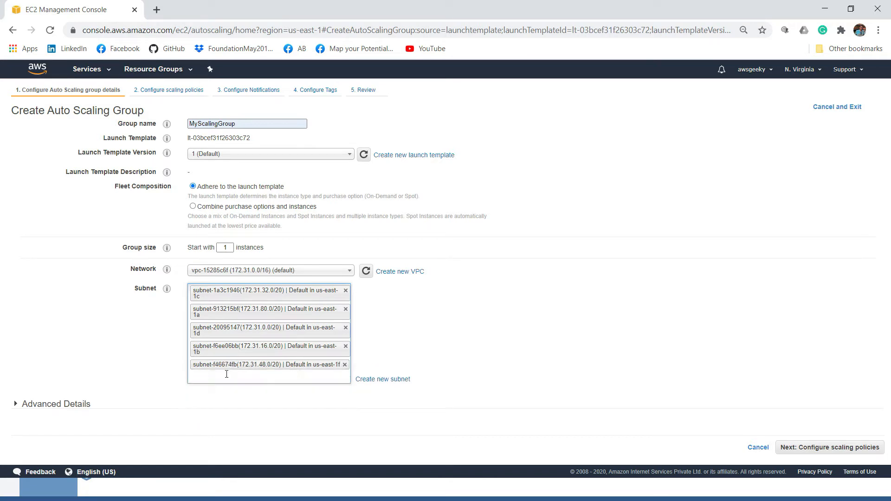
left_click(226, 378)
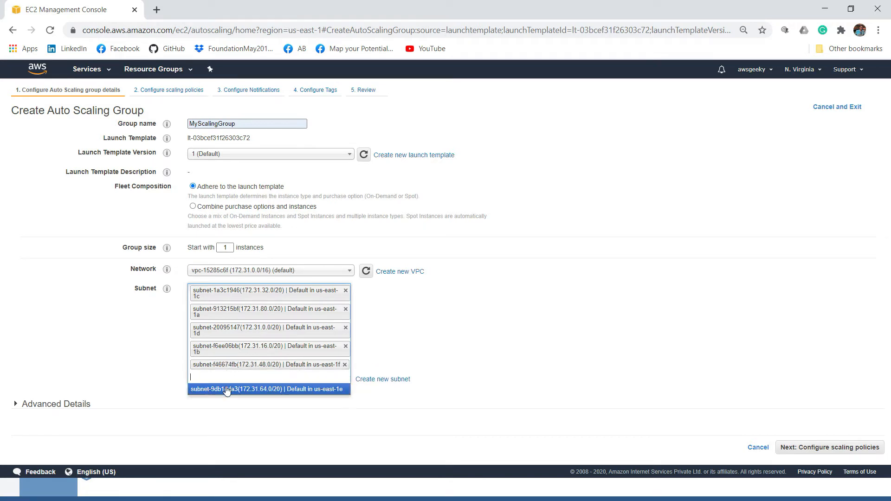
left_click(228, 389)
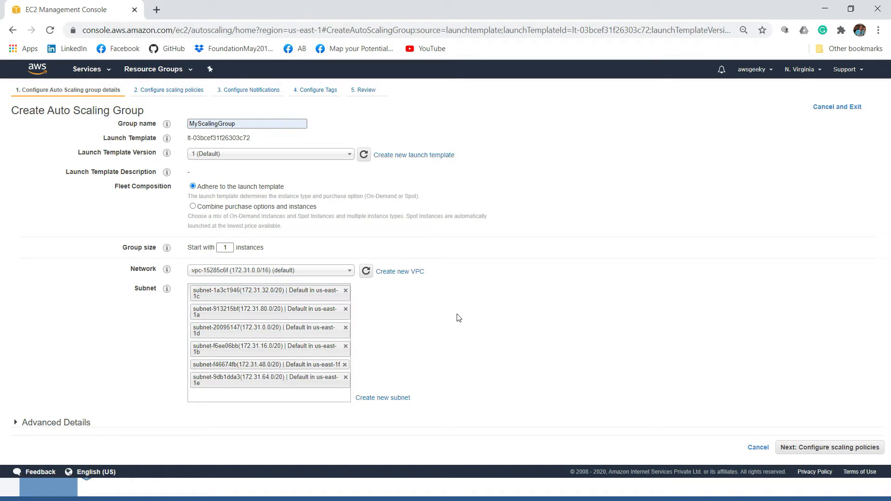
Step: Proceed to the scaling policies and use them to scale the group between 1 and 10 instances
left_click(830, 448)
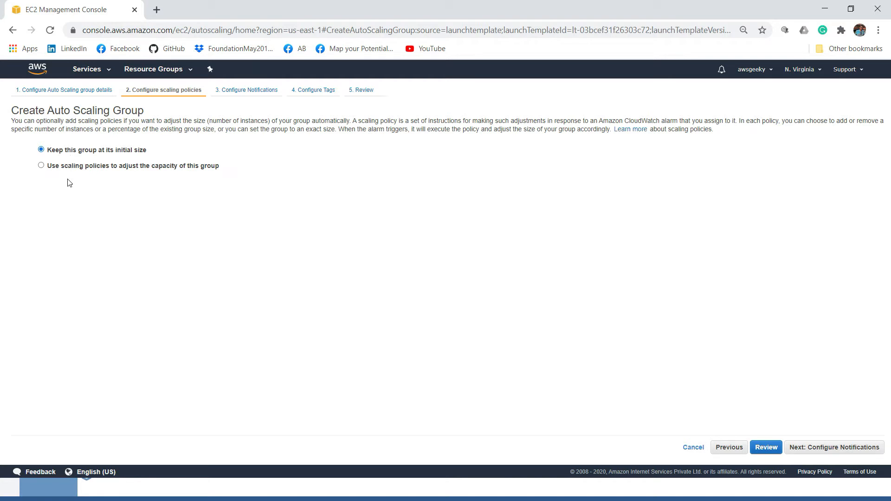
left_click(42, 166)
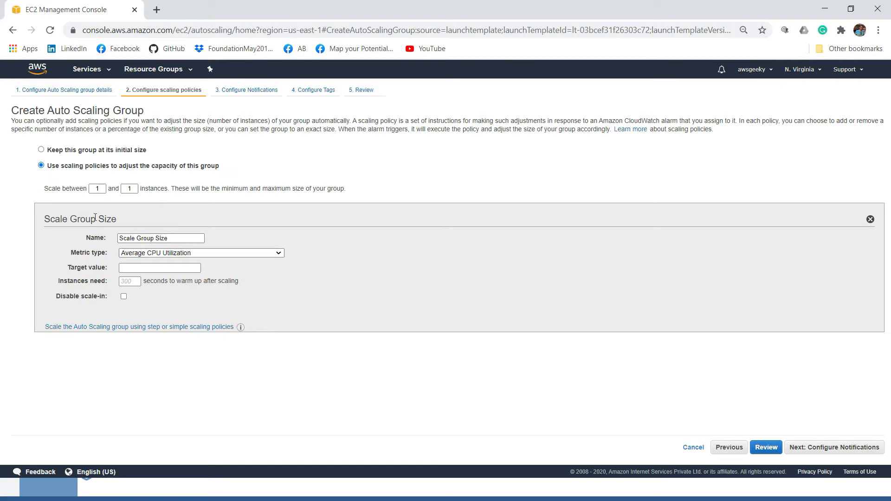
double_click(133, 190)
type("10")
left_click(98, 190)
left_click(223, 204)
Step: Switch the Increase Group Size policy to a simple scaling policy and remove the Decrease Group Size policy
left_click(162, 268)
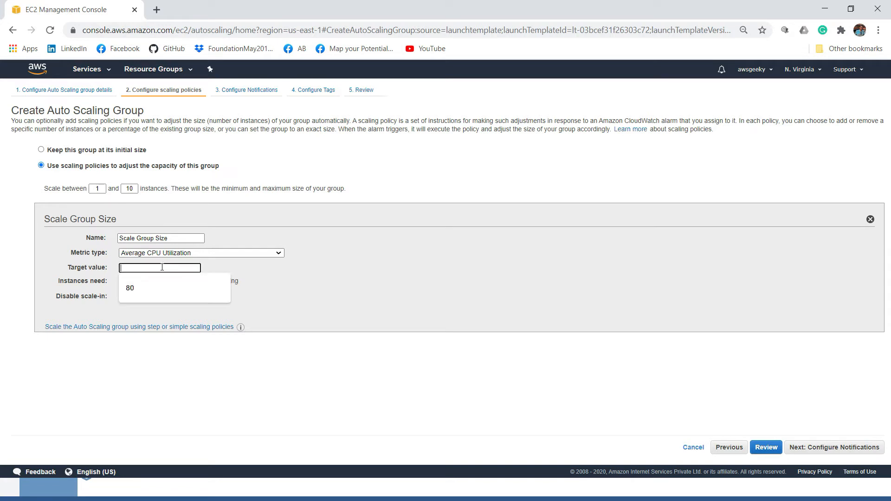
left_click(324, 283)
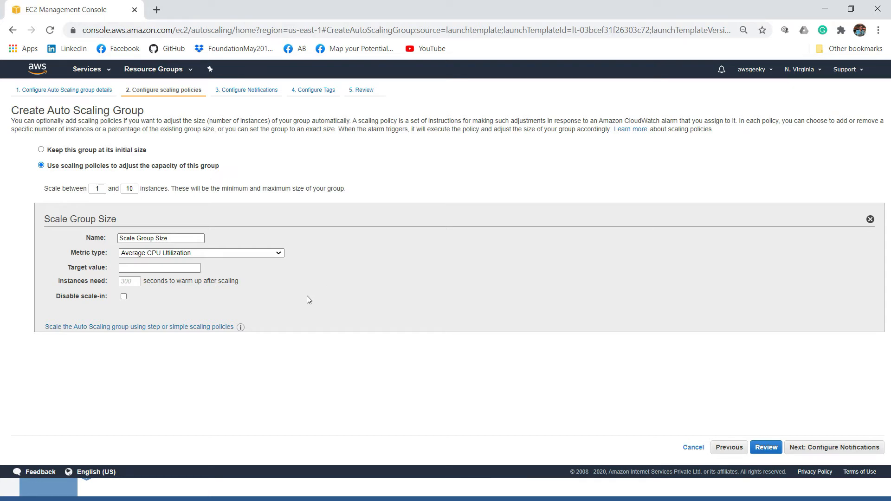
left_click(123, 327)
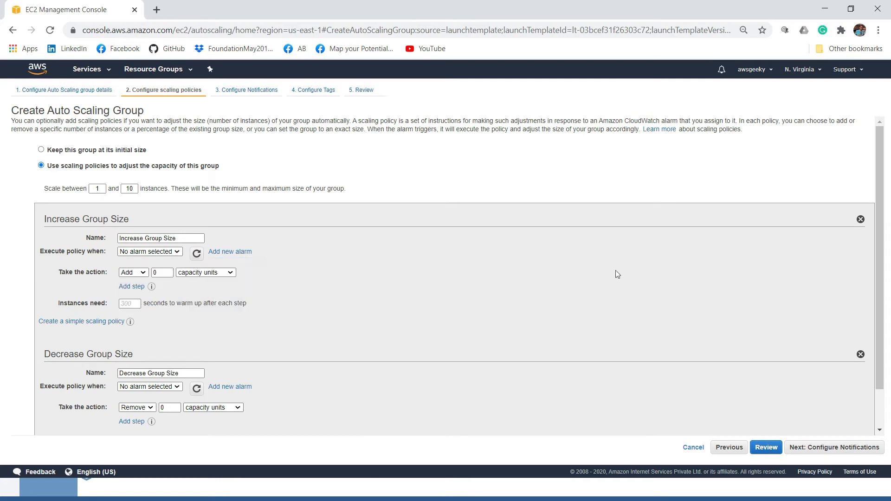
scroll(881, 251, "down", 2)
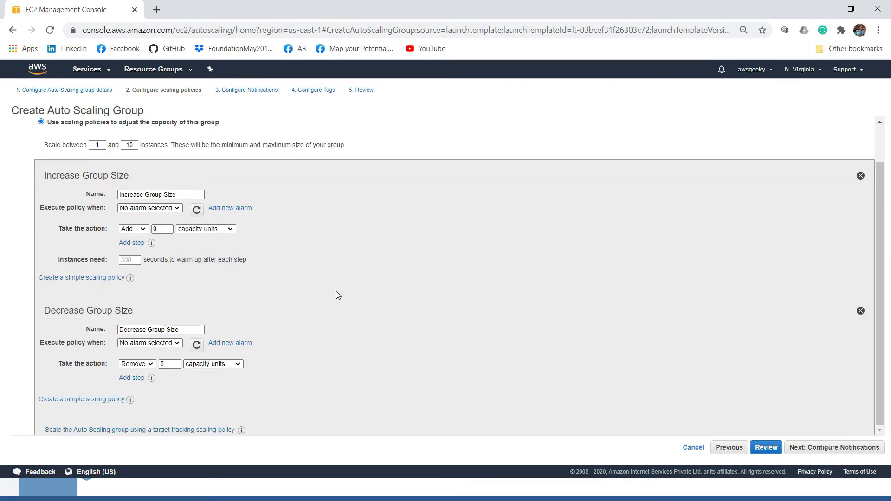
left_click(104, 279)
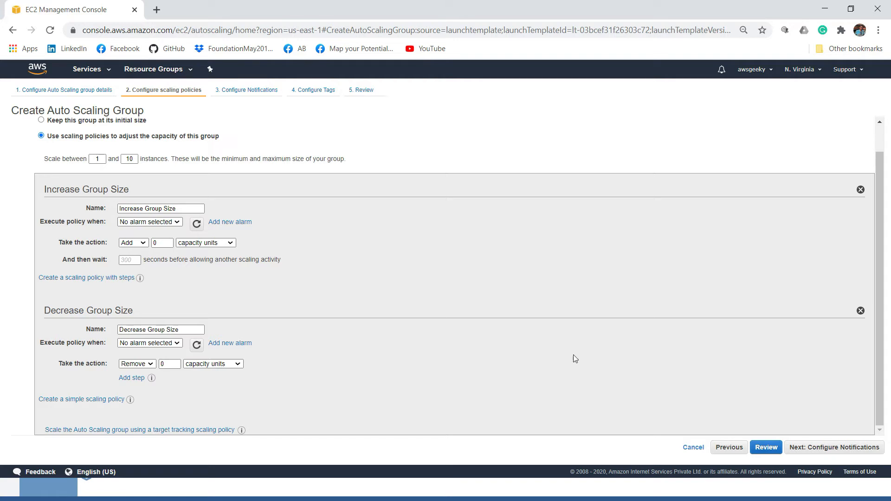
left_click(860, 310)
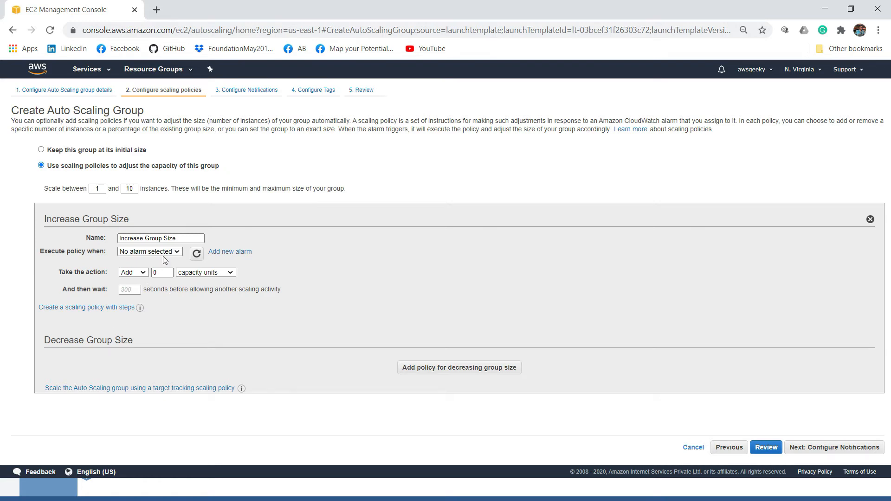
Step: Create an alarm without notification for the increase policy, triggered when average CPU utilization is >= 80 percent for 1 period of 1 minute
left_click(219, 256)
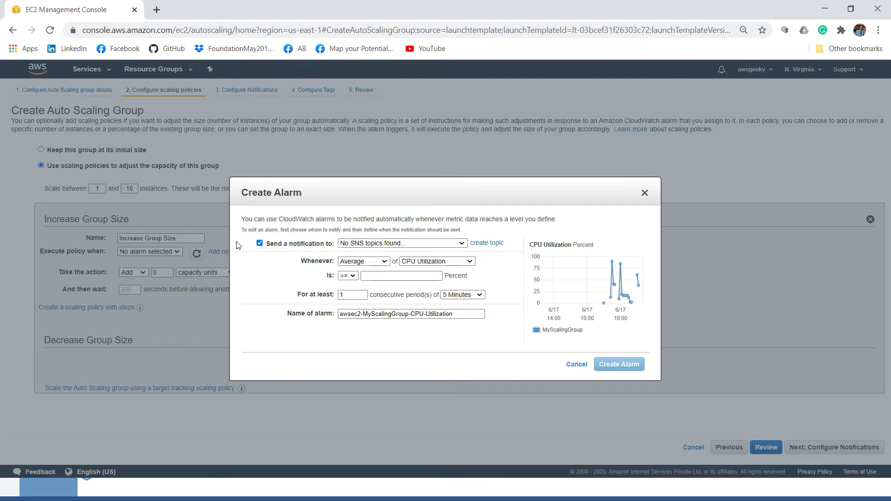
left_click(259, 243)
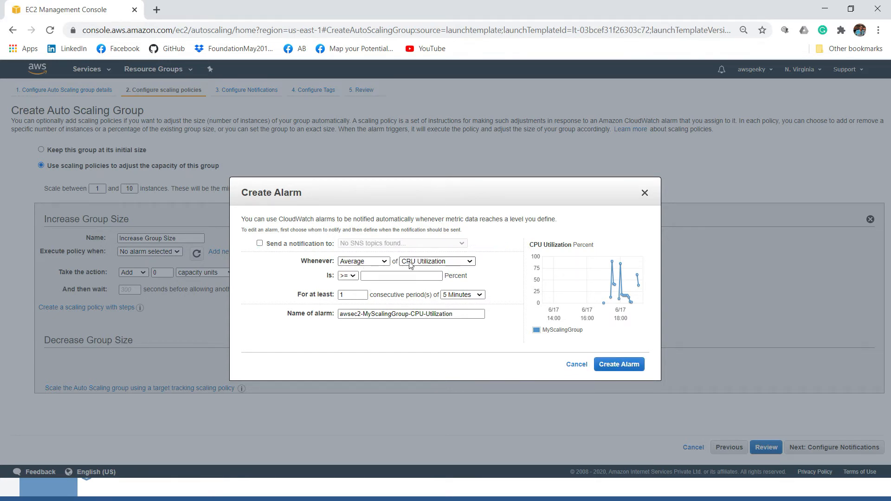
left_click(397, 275)
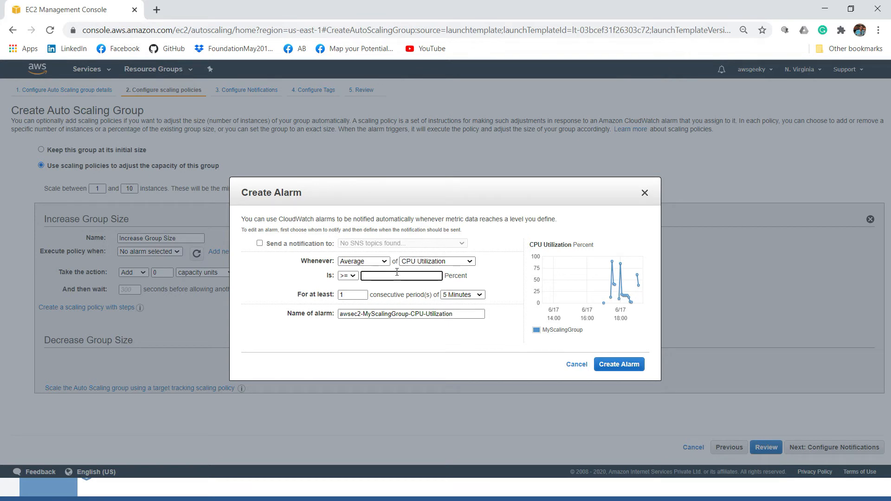
type("80")
left_click(485, 335)
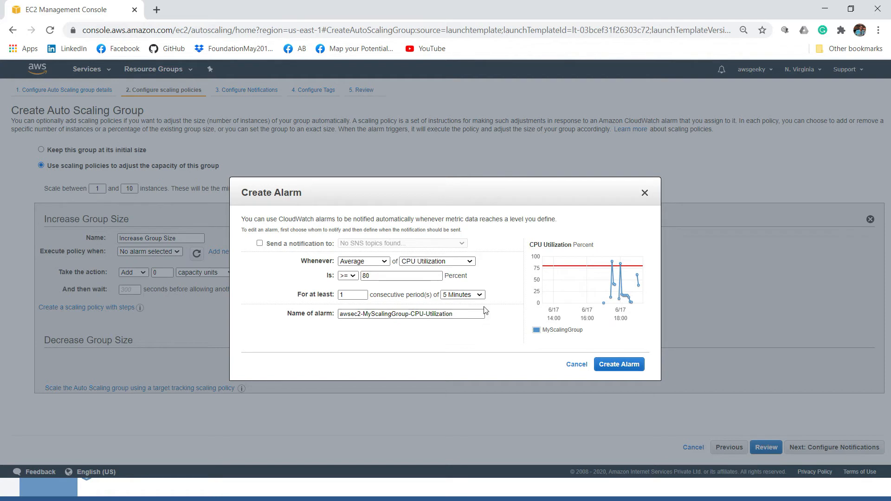
left_click(478, 295)
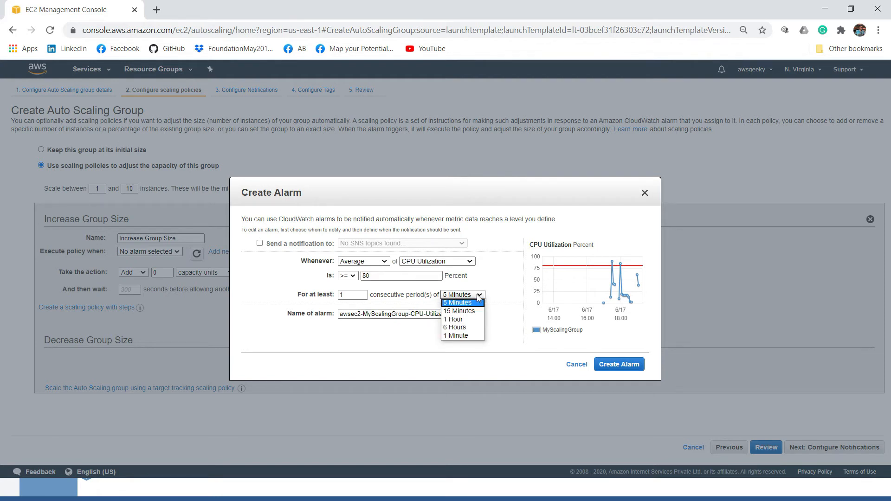
left_click(466, 336)
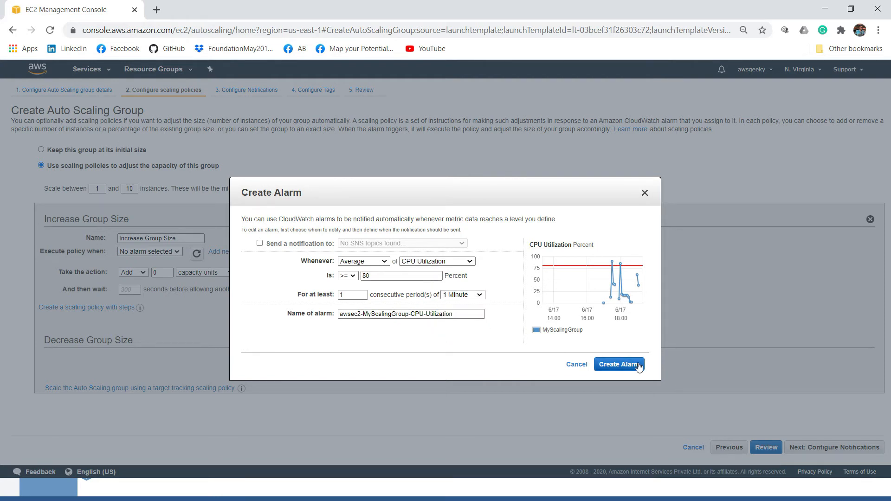
left_click(618, 364)
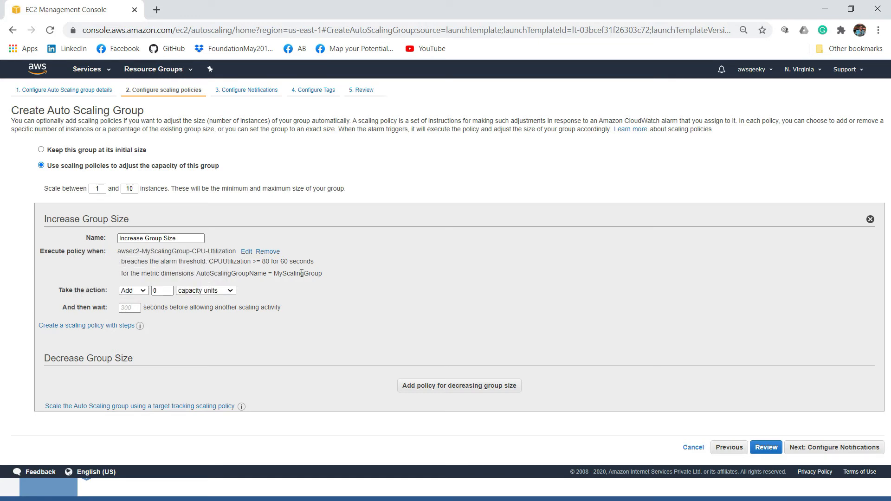
Step: Set the increase policy's action to add 5 percent of group
left_click(167, 289)
key("BackSpace")
type("5")
left_click(328, 312)
left_click(206, 291)
left_click(207, 308)
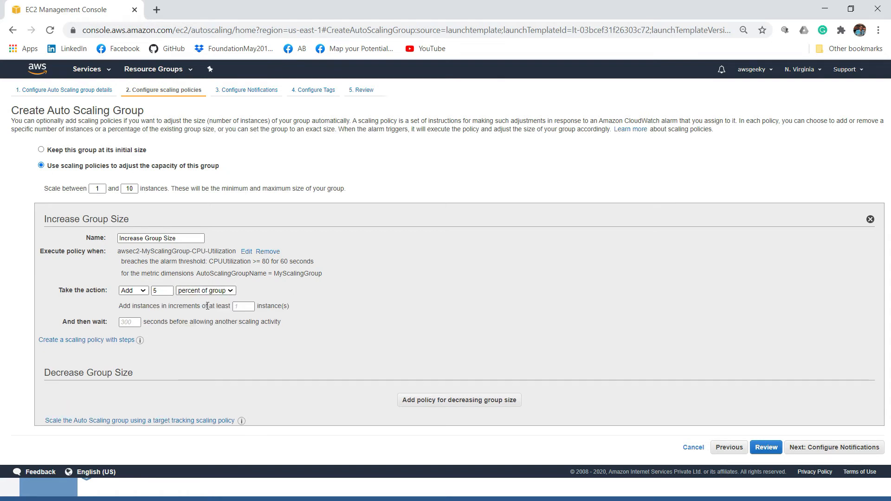
Step: Change the increase policy's action to add 10 capacity units
left_click(163, 292)
key("BackSpace")
type("10")
left_click(315, 289)
left_click(222, 293)
left_click(199, 299)
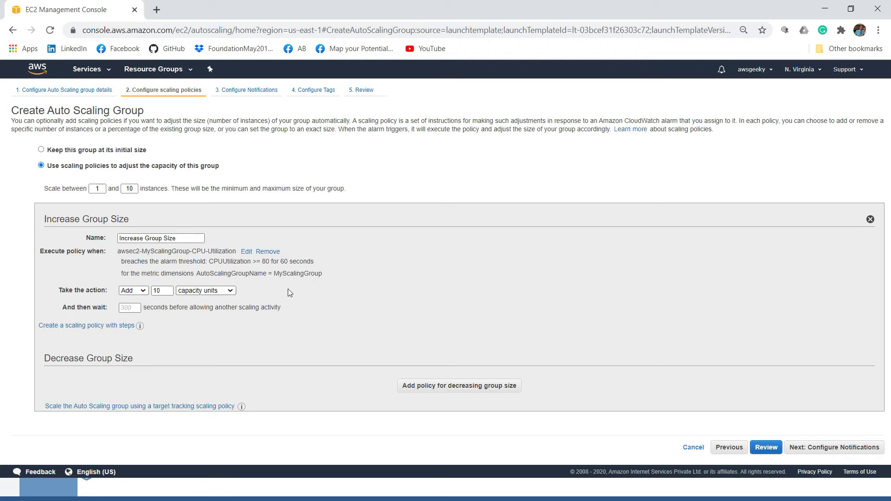
Step: Set the number of capacity units added by the increase policy to 5
left_click(165, 291)
double_click(166, 290)
type("5")
left_click(333, 307)
Step: Proceed to the review without adding notifications or tags and create the Auto Scaling group
left_click(852, 454)
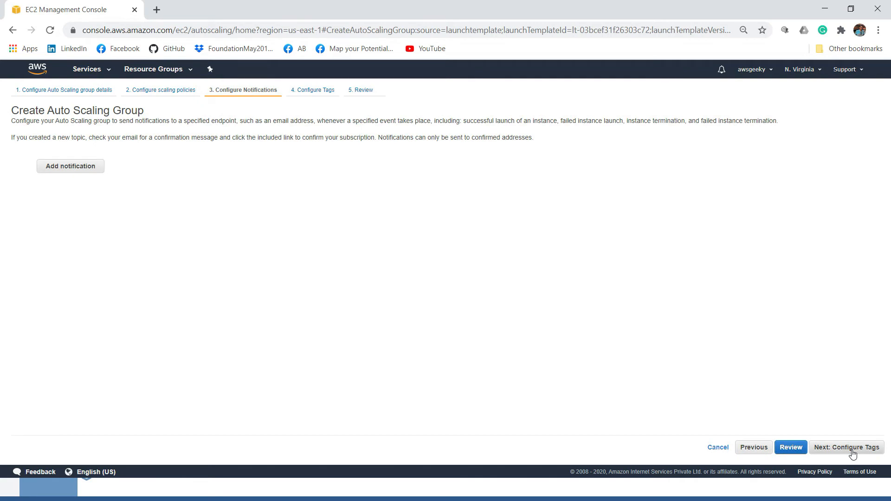
left_click(843, 449)
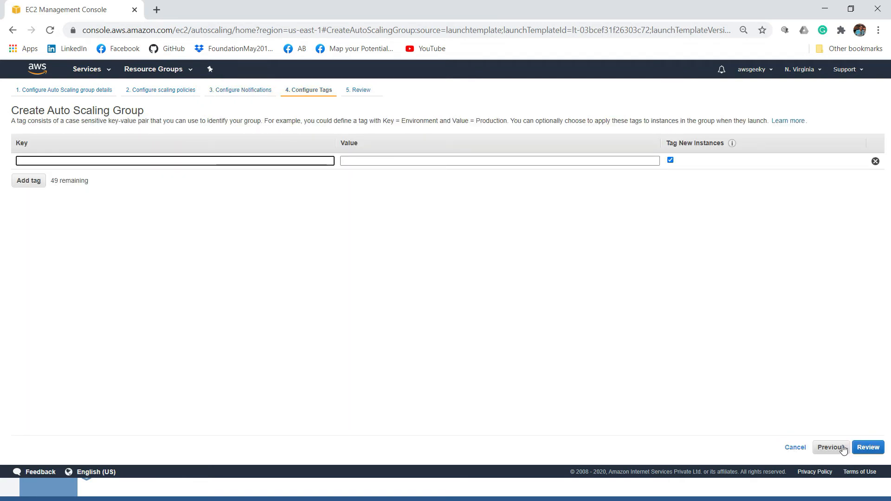
left_click(868, 447)
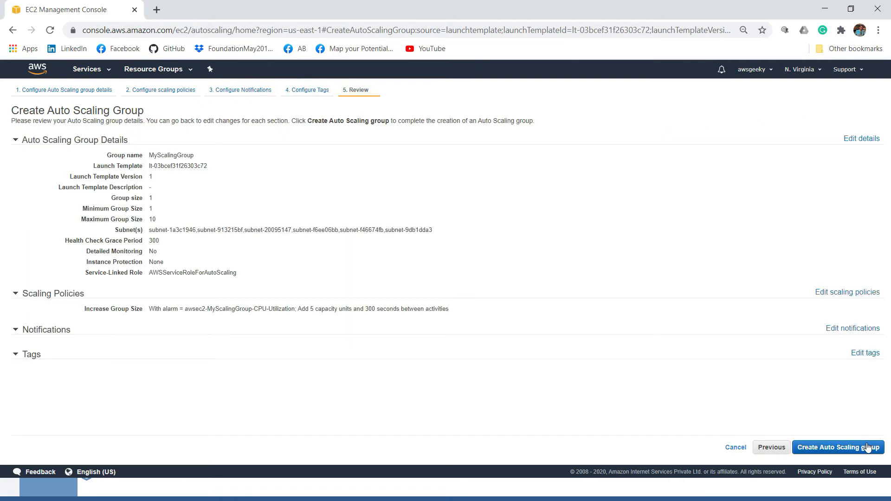
left_click(867, 447)
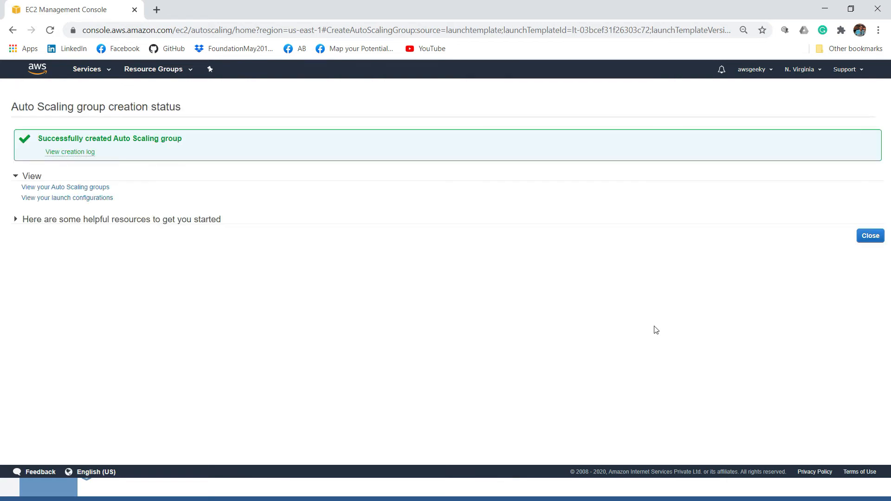
Step: View the details and activity history of MyScalingGroup in the list of Auto Scaling groups
left_click(64, 187)
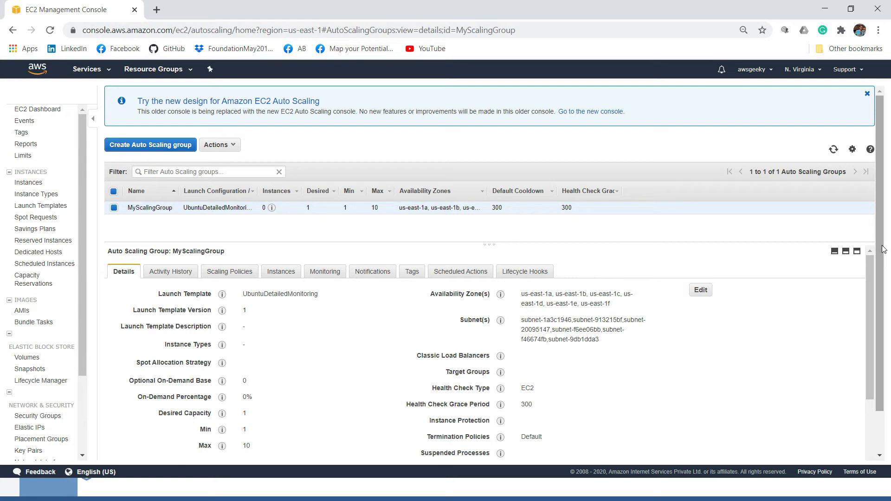
scroll(887, 301, "down", 1)
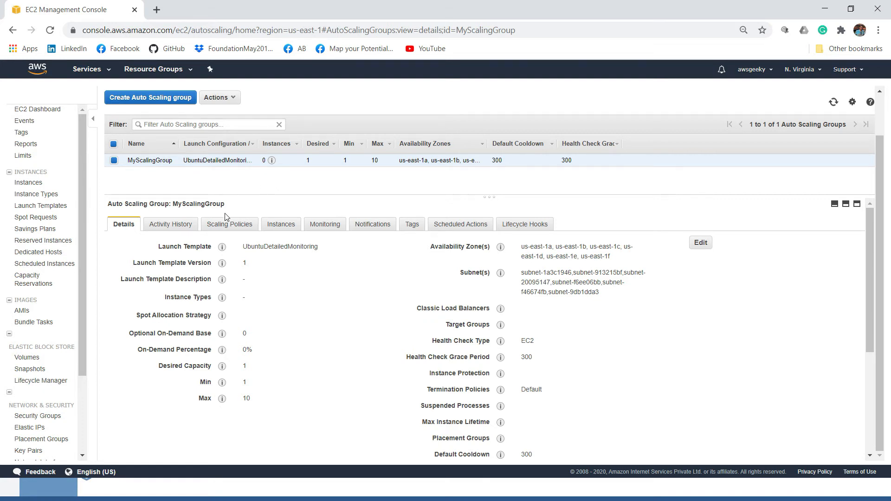
left_click(175, 224)
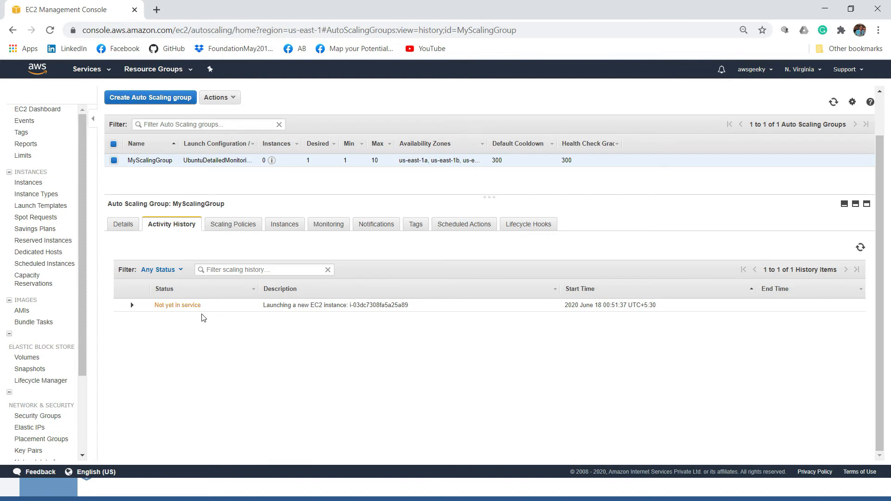
Step: Examine the group's Increase Group Size scaling policy, including its alarm threshold, its action and the available policy actions
left_click(232, 226)
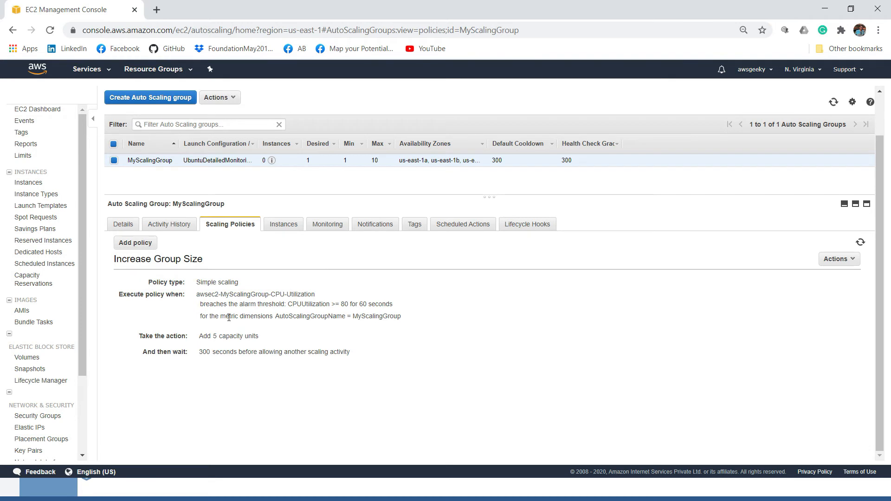
left_click(846, 262)
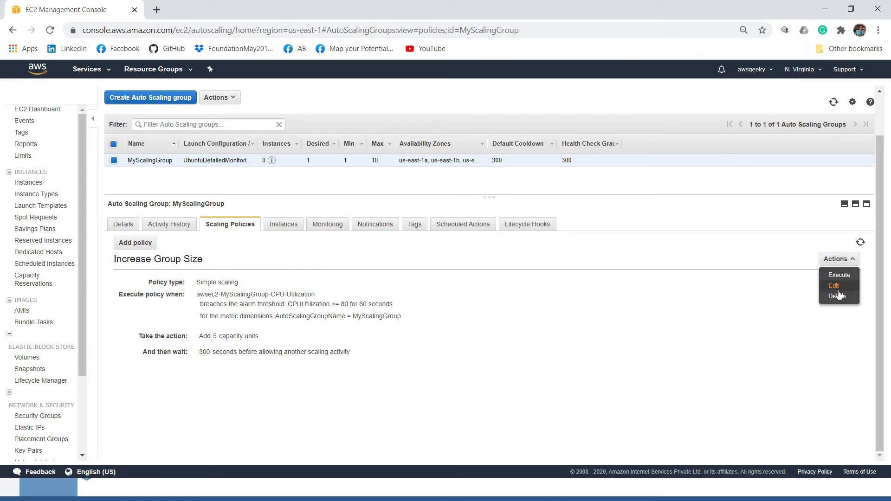
left_click(534, 333)
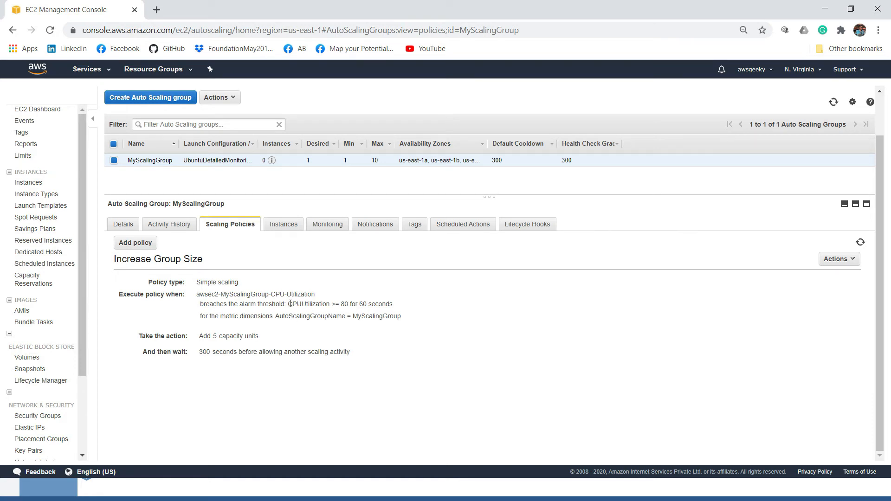
left_click_drag(291, 304, 392, 305)
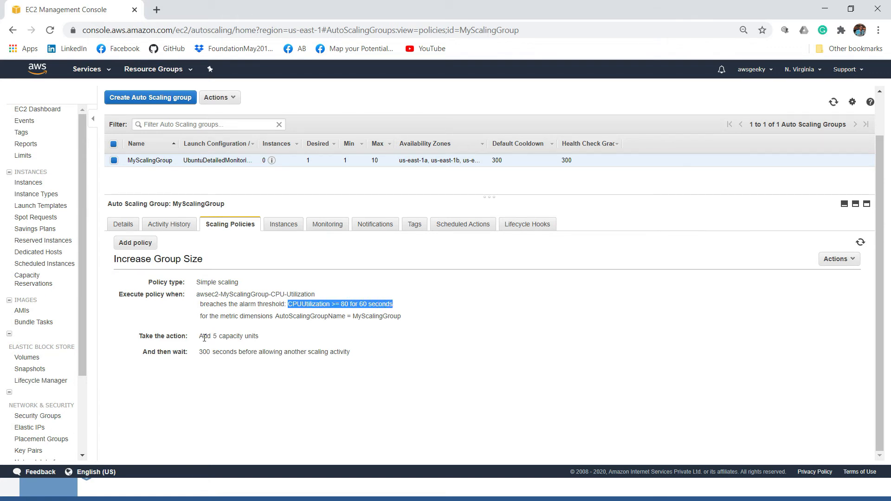
left_click_drag(203, 336, 273, 342)
left_click(273, 341)
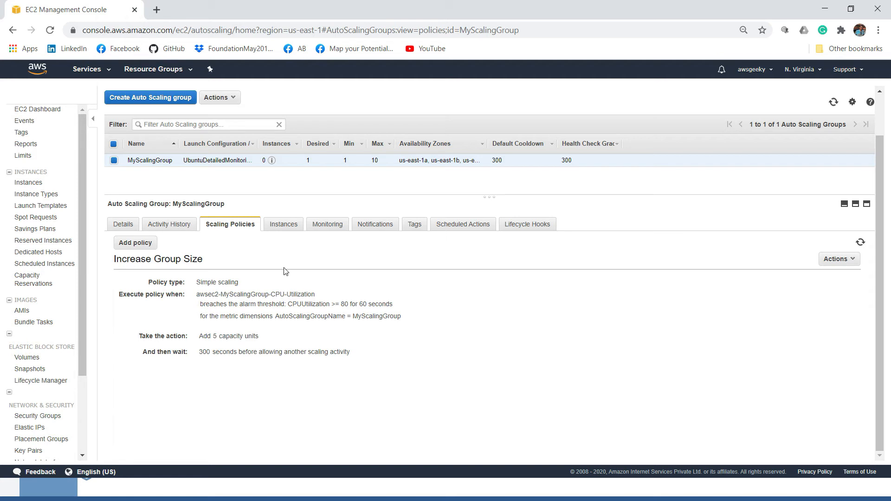
Step: Check the lifecycle and health status of the instance launched in MyScalingGroup
left_click(280, 228)
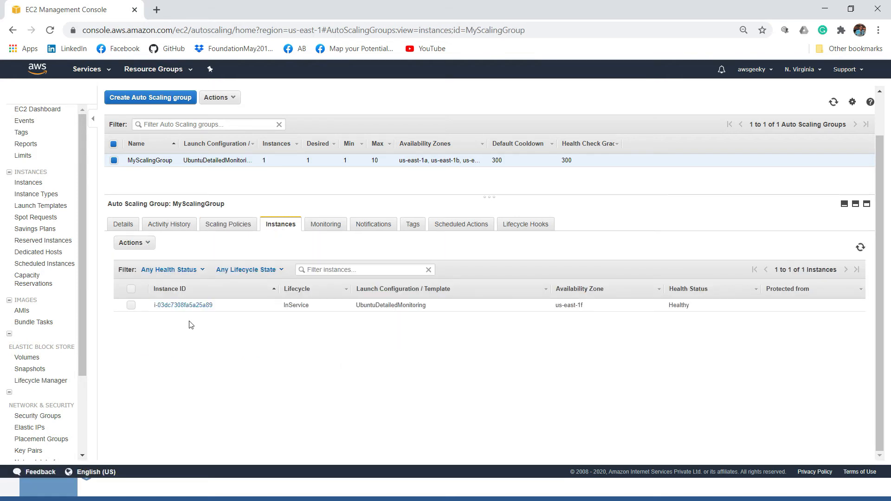
left_click(131, 306)
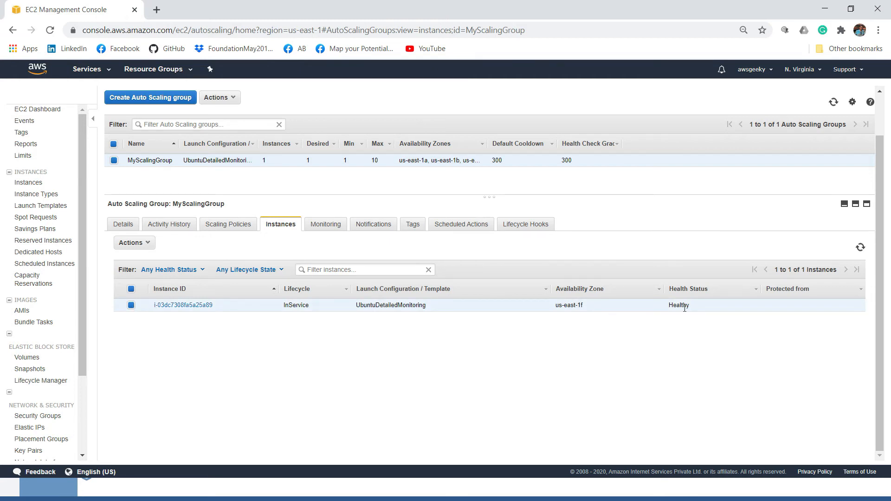
left_click_drag(261, 160, 270, 163)
left_click(206, 380)
Step: Copy the IPv4 public IP from the details of the group's instance and launch PuTTY
left_click(169, 306)
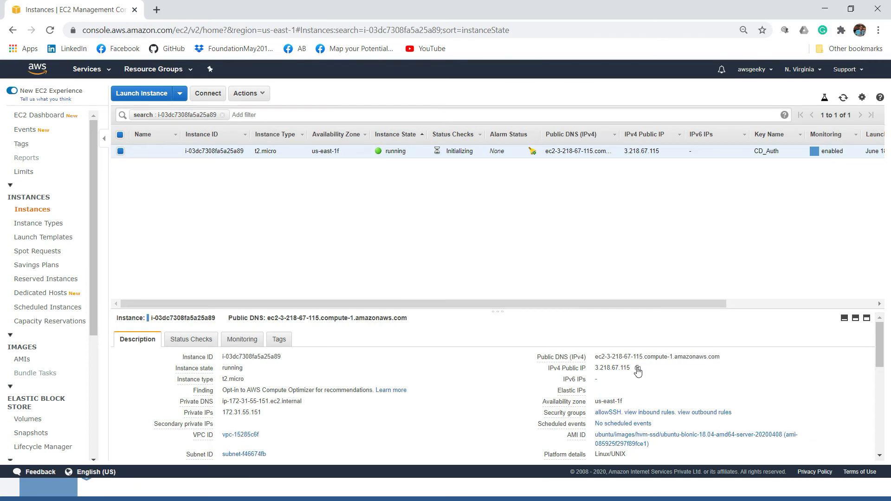
left_click(637, 369)
key("alt+Tab")
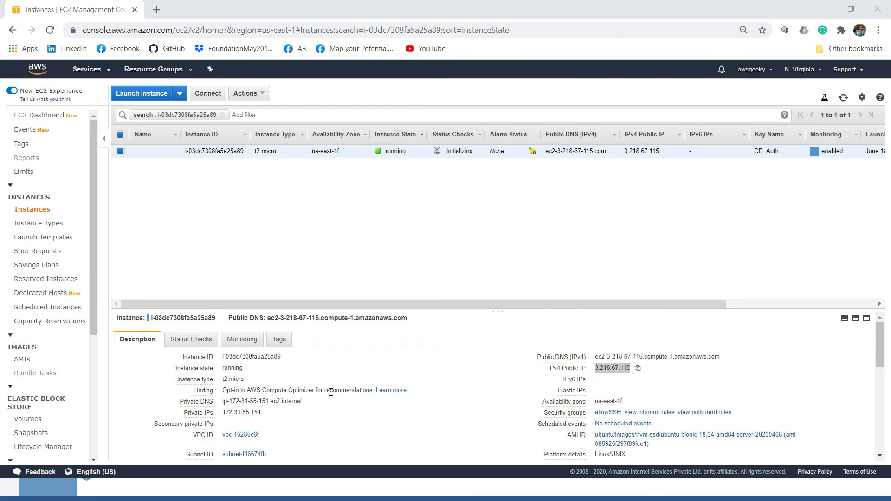
type("putty")
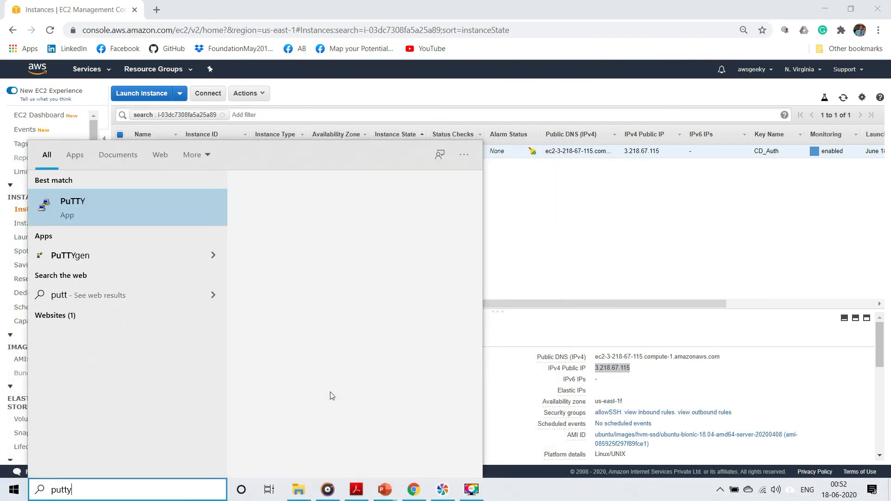
left_click(95, 201)
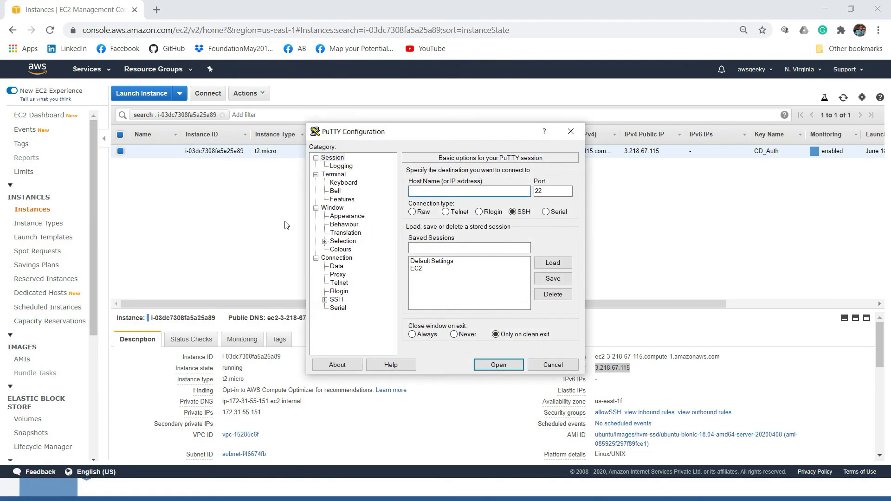
type("ubuntu")
key("ctrl+v")
left_click(325, 300)
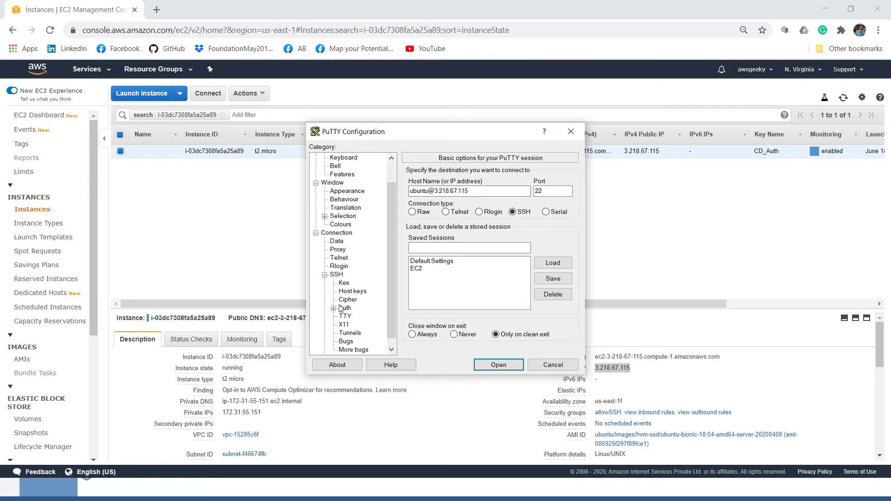
left_click(343, 309)
left_click(543, 288)
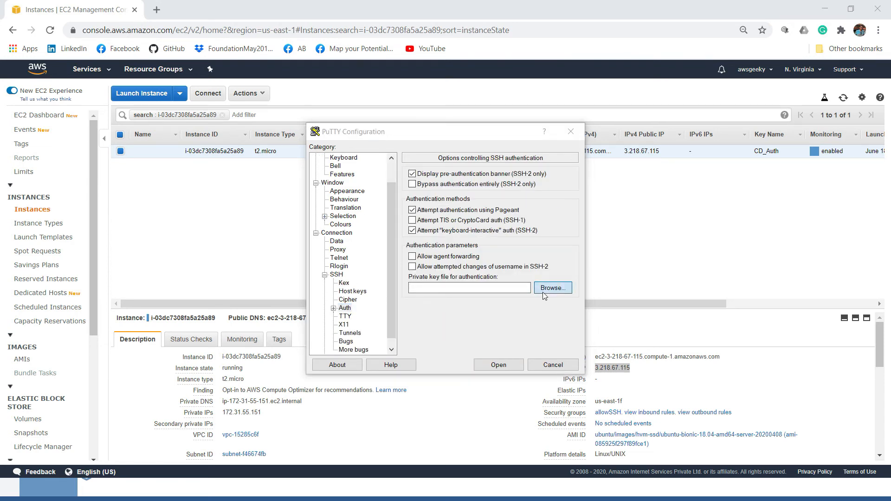
double_click(434, 242)
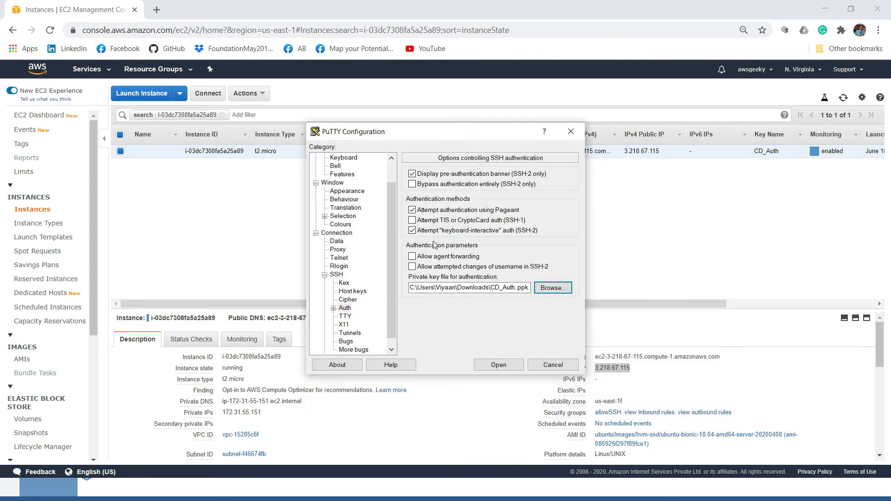
left_click(498, 365)
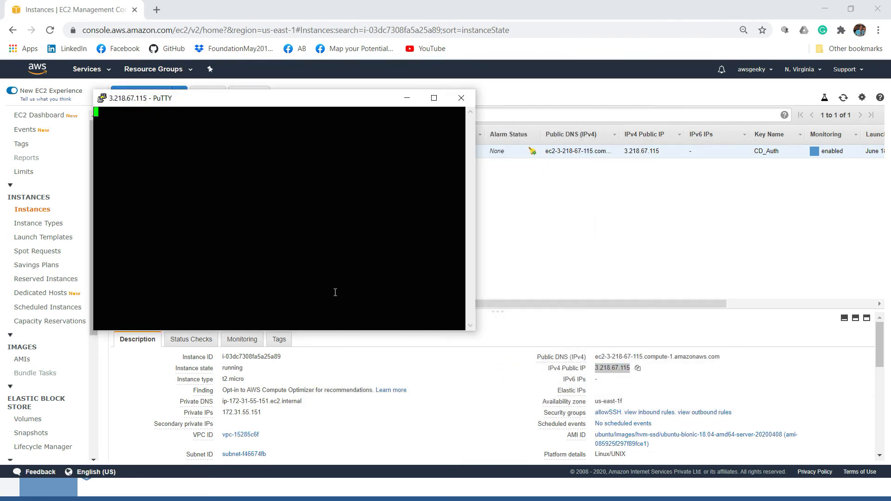
left_click(381, 324)
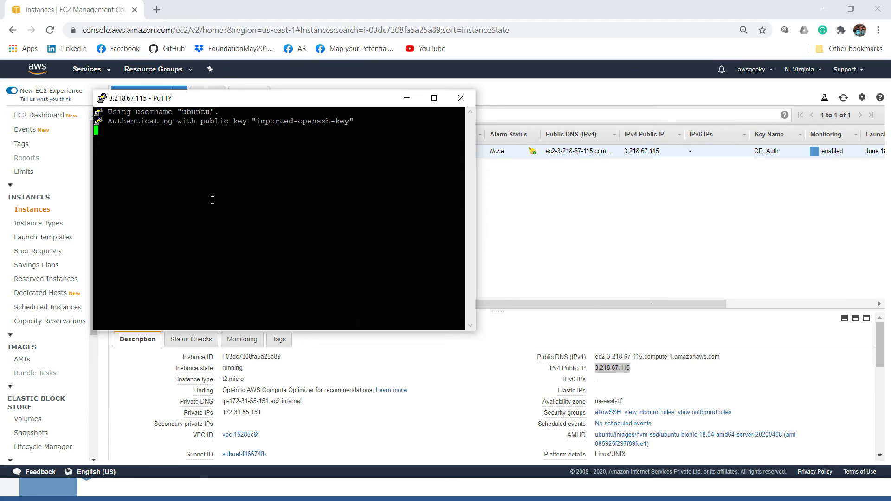
Step: Duplicate the PuTTY session and place the second terminal window beside the first
right_click(221, 102)
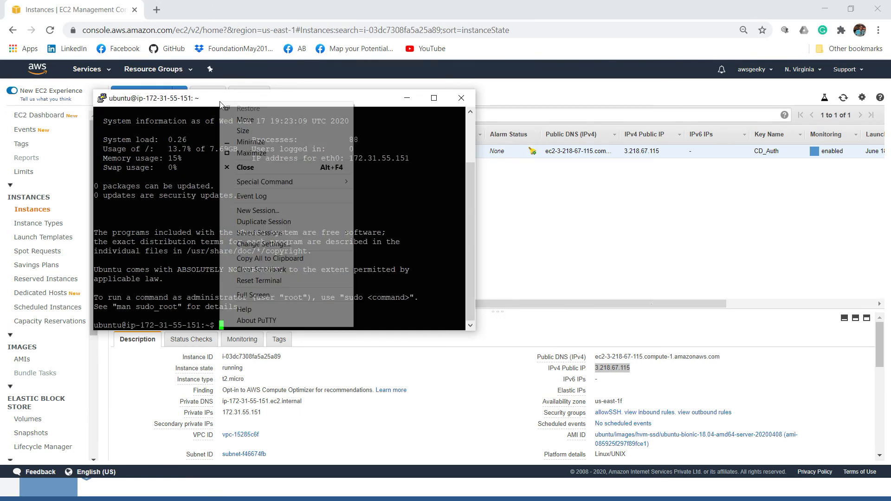
left_click(278, 222)
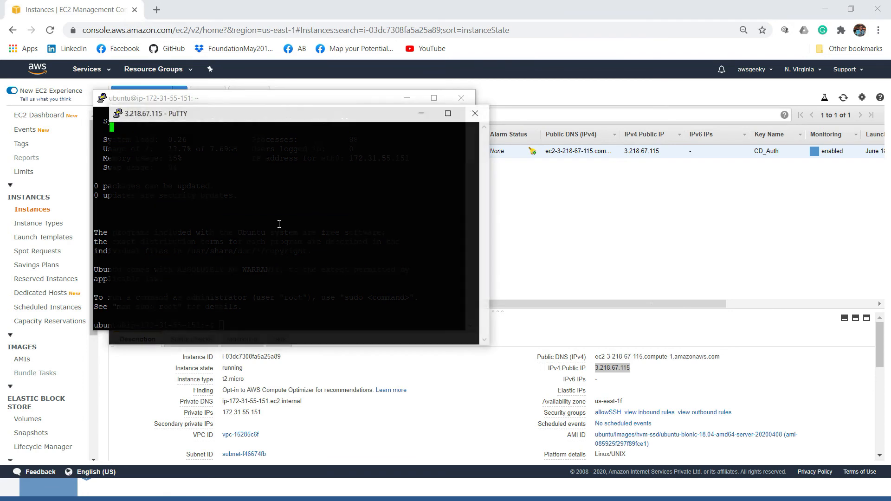
left_click_drag(317, 117, 648, 164)
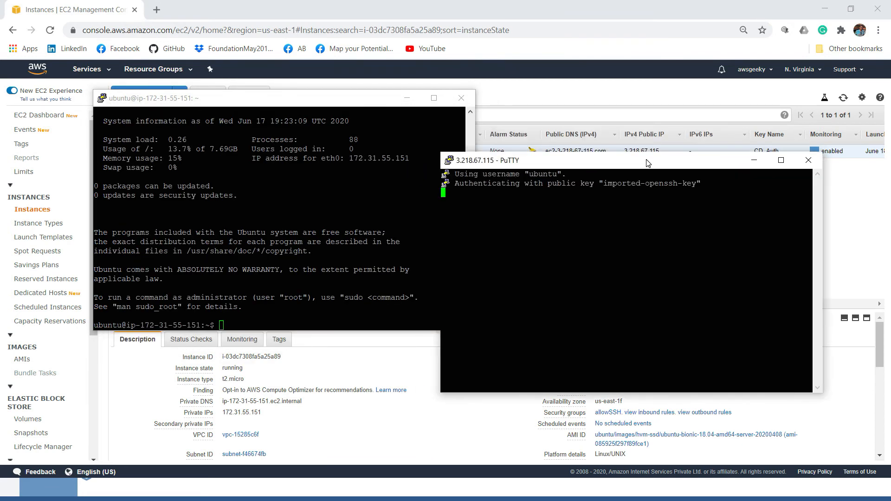
Step: Clear the first terminal and run top there to monitor the instance's CPU usage
left_click(261, 322)
type("cl")
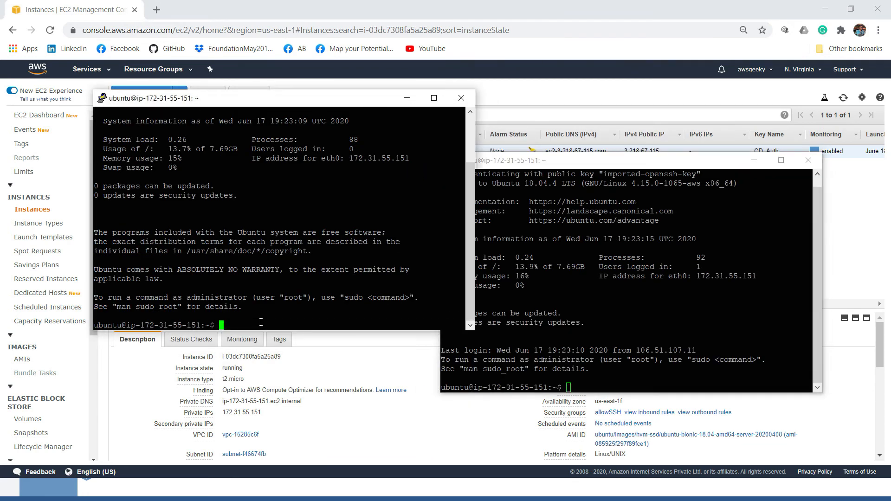
type("ear")
key("Return")
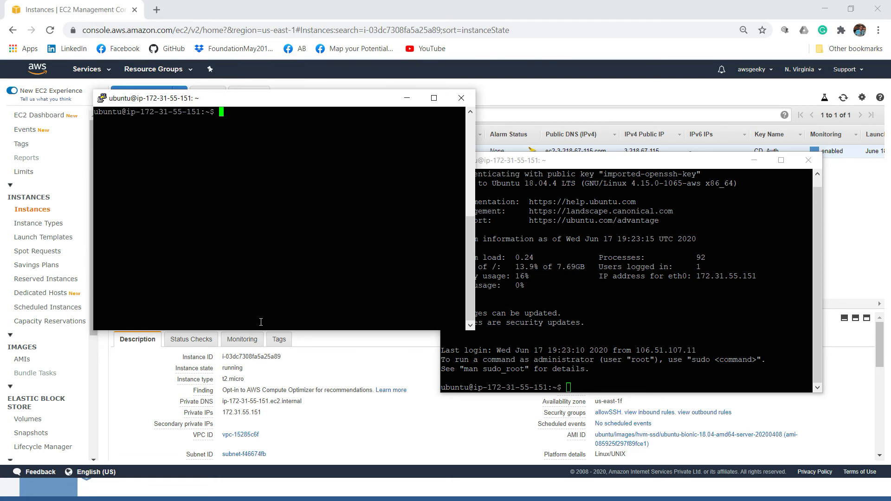
type("top")
key("Return")
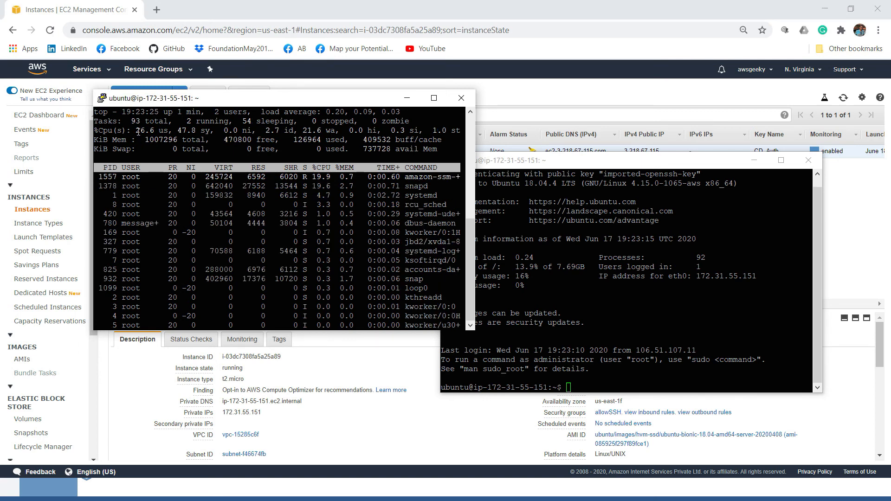
left_click_drag(139, 132, 168, 132)
left_click_drag(163, 132, 138, 131)
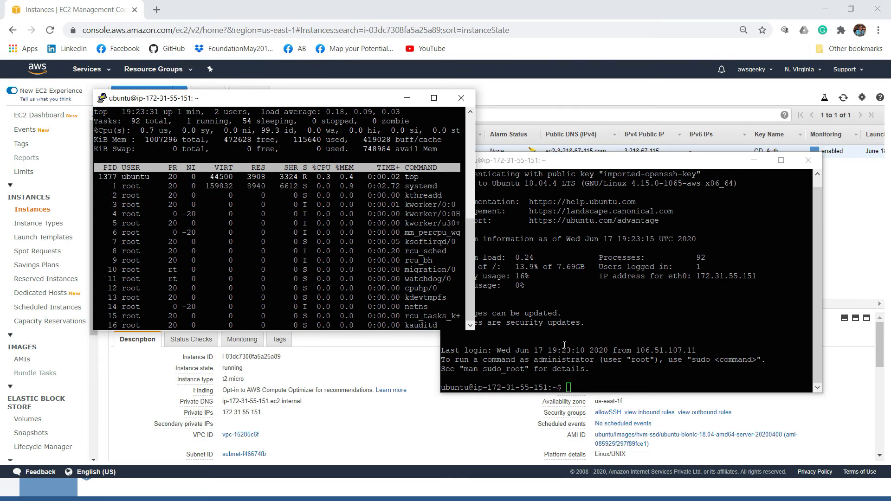
Step: Run dd if=/dev/urandom | bzip2 -9 >> /dev/null in the second terminal to load the CPU
left_click(587, 382)
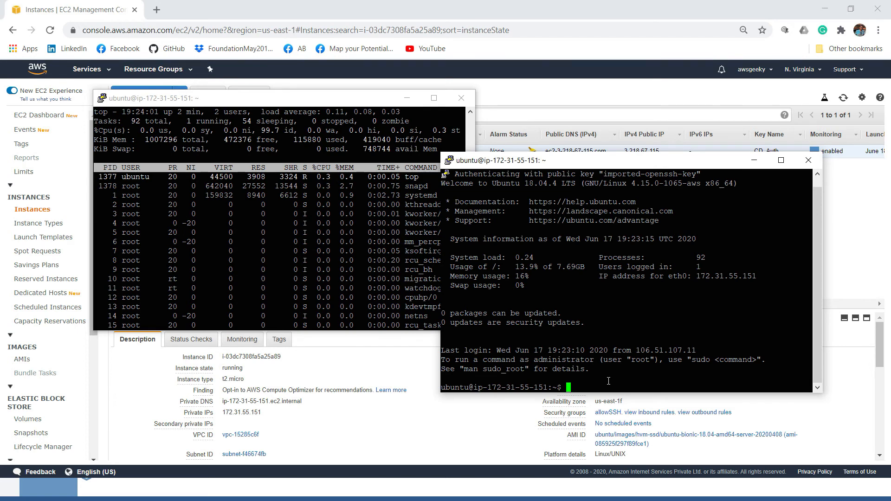
right_click(608, 381)
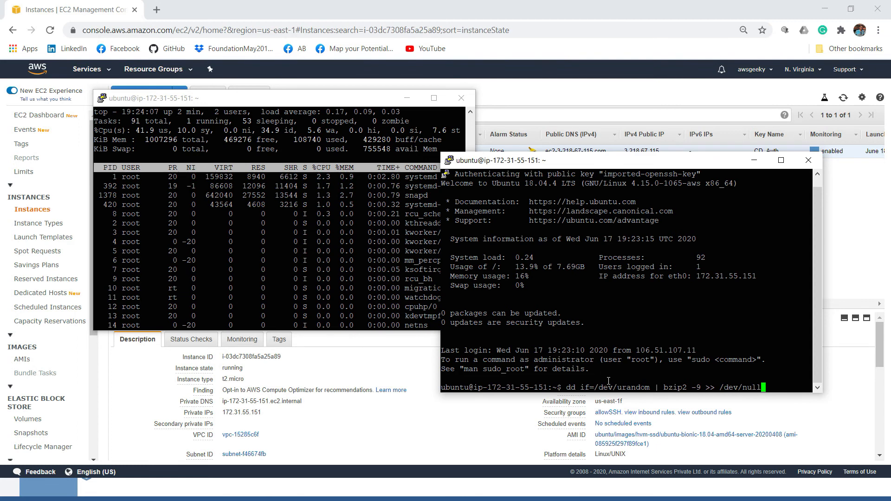
left_click_drag(132, 132, 164, 132)
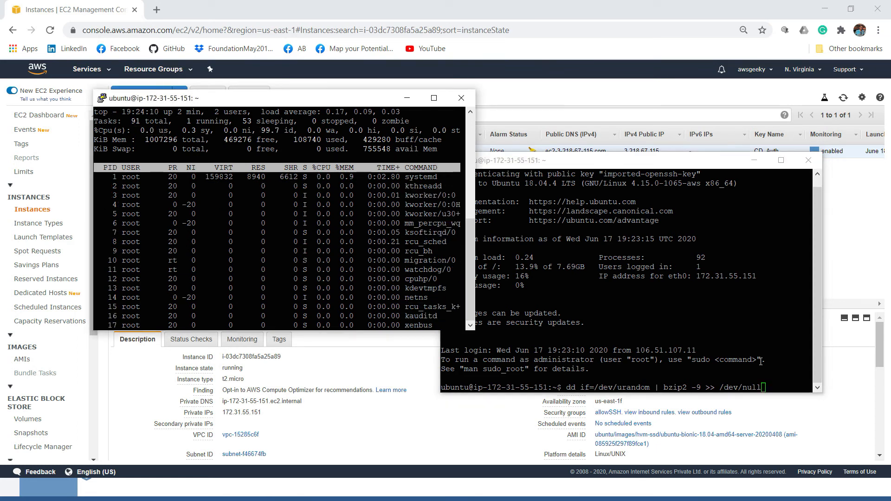
left_click(770, 382)
key("Return")
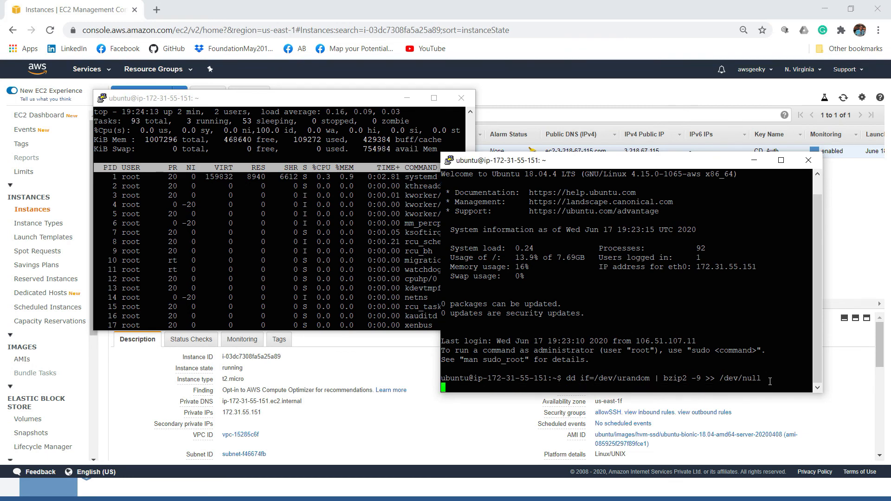
Step: Check the user CPU percentage in the first terminal's top output while the load command runs
left_click(159, 132)
left_click_drag(168, 131, 140, 132)
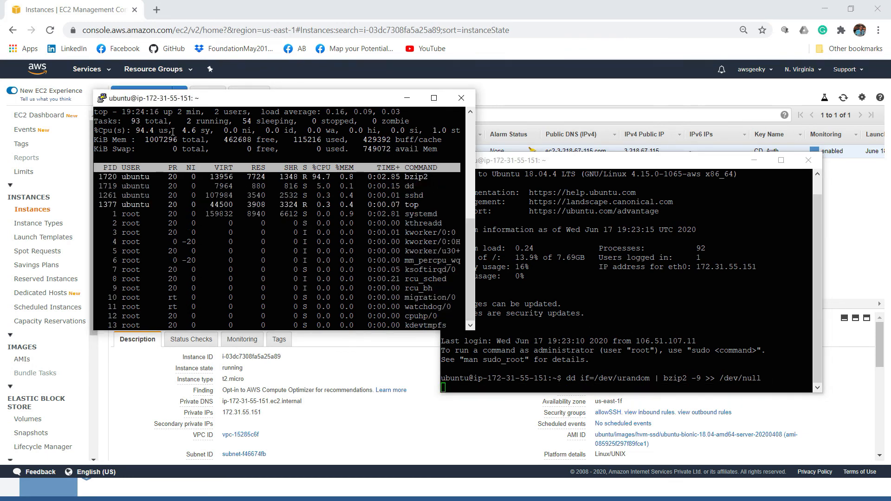
left_click_drag(172, 132, 136, 132)
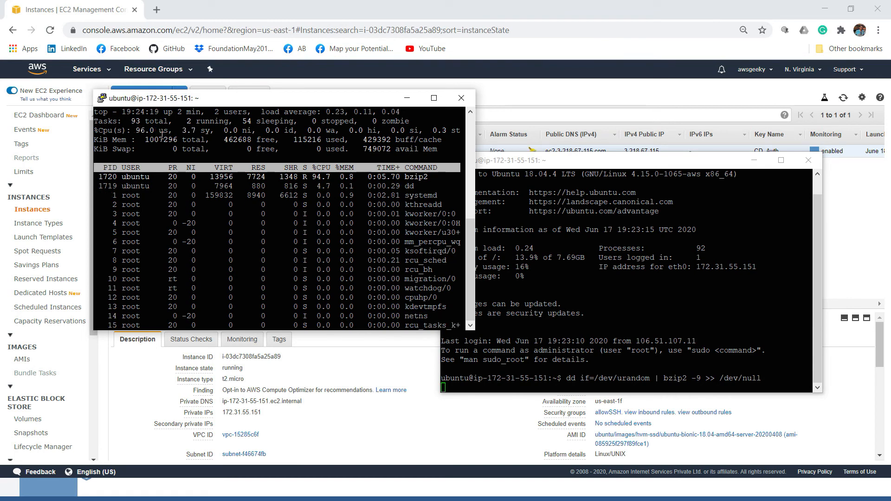
left_click_drag(150, 131, 140, 132)
Step: Switch to the EC2 console and check the refreshed instance list of MyScalingGroup for newly launched instances
left_click(335, 361)
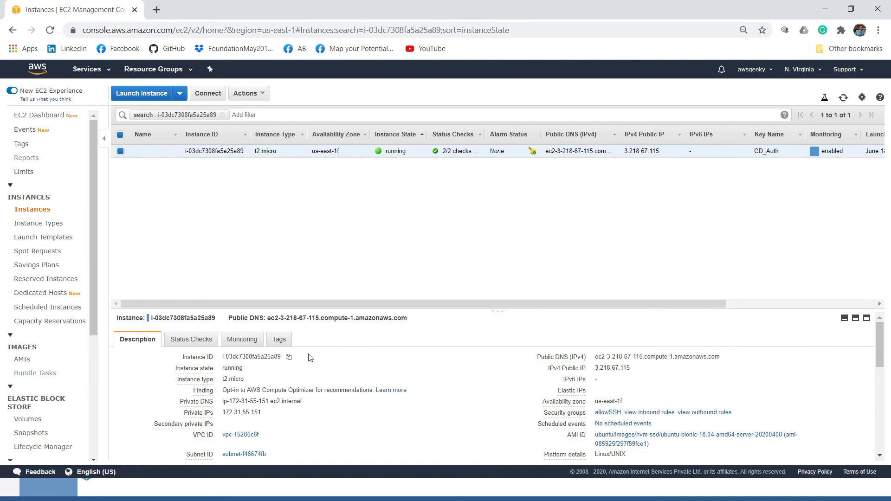
left_click_drag(94, 331, 92, 475)
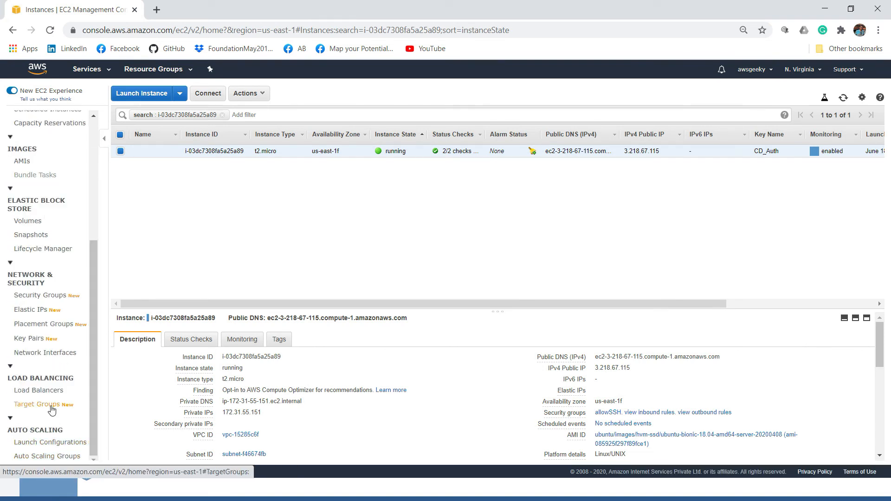
left_click(45, 458)
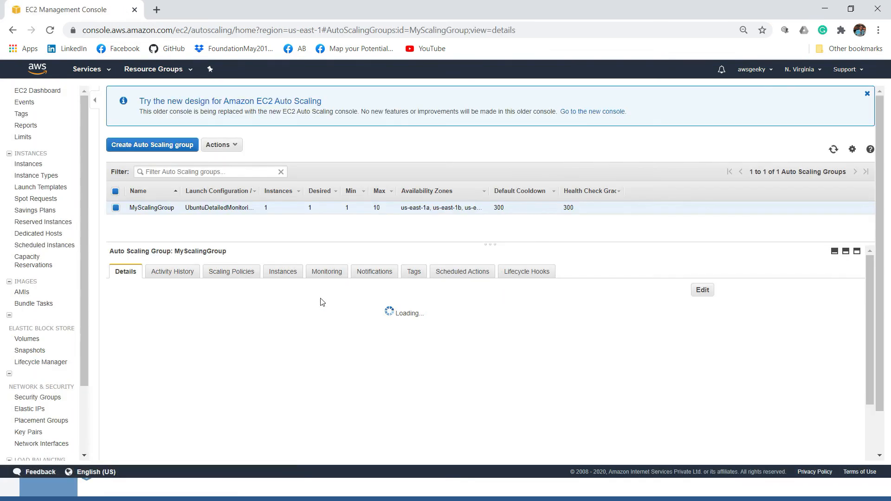
left_click(282, 274)
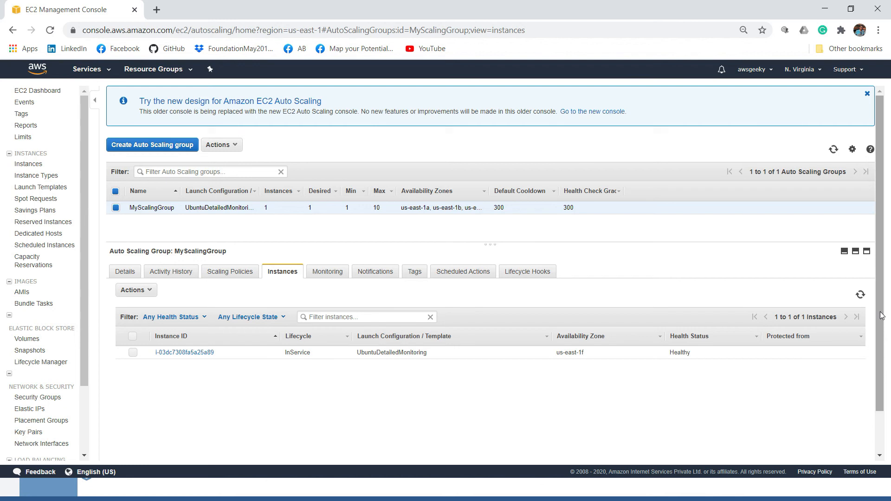
left_click_drag(881, 313, 871, 427)
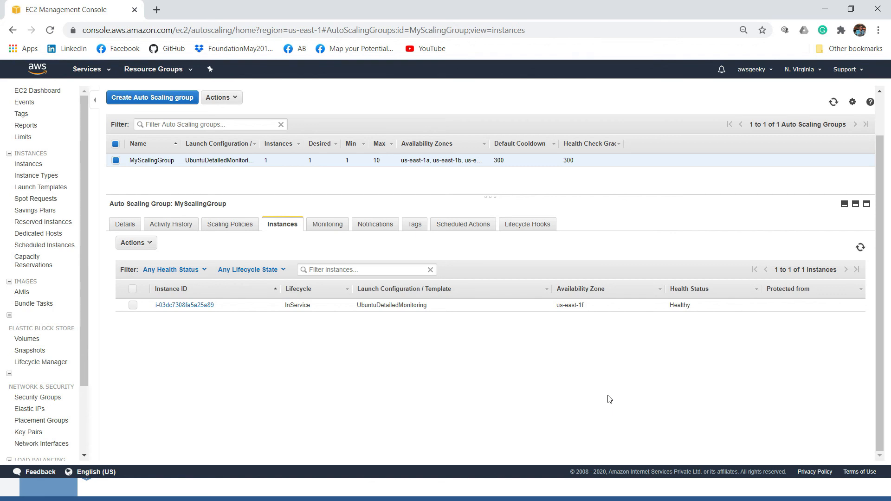
left_click(860, 247)
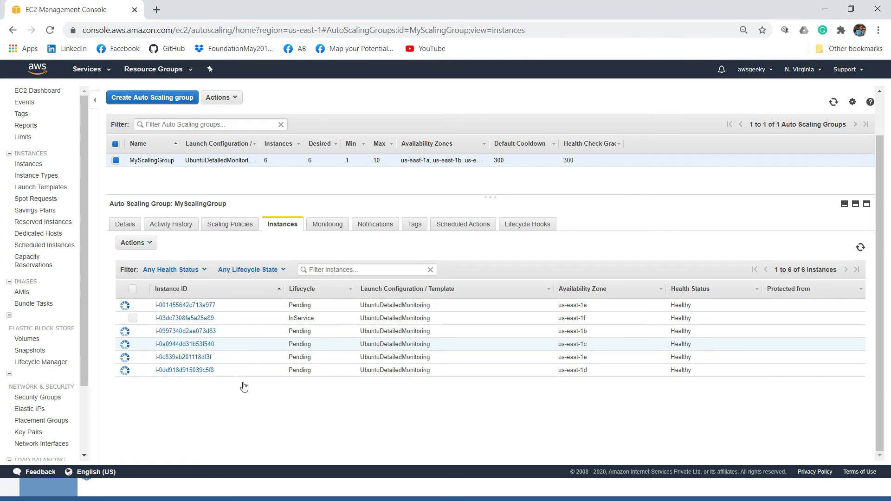
left_click(133, 318)
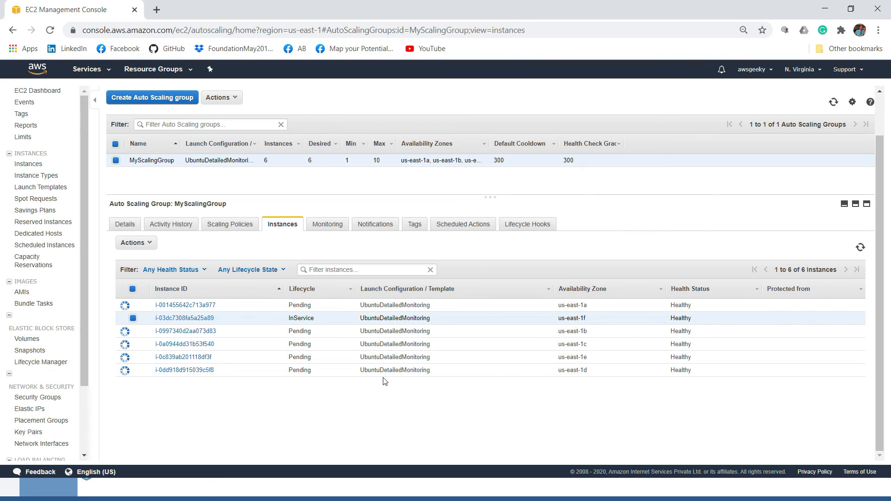
Step: Start adding a scaling policy with steps to MyScalingGroup
left_click(226, 225)
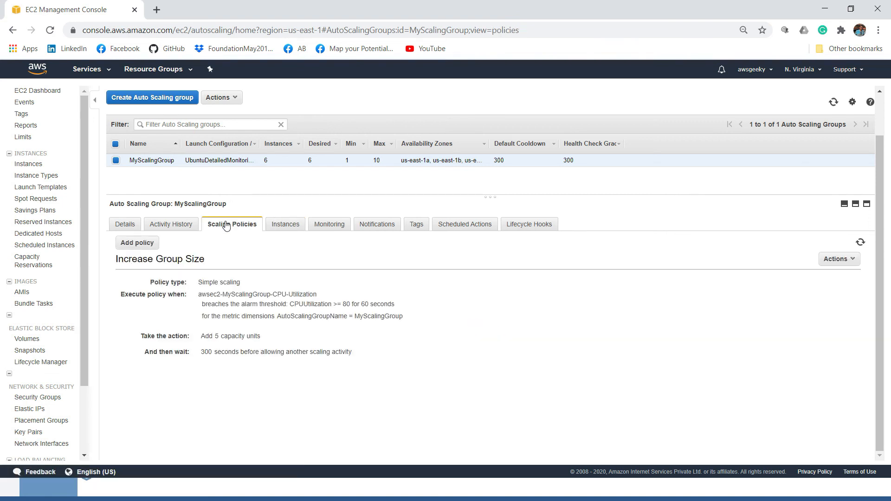
left_click(140, 244)
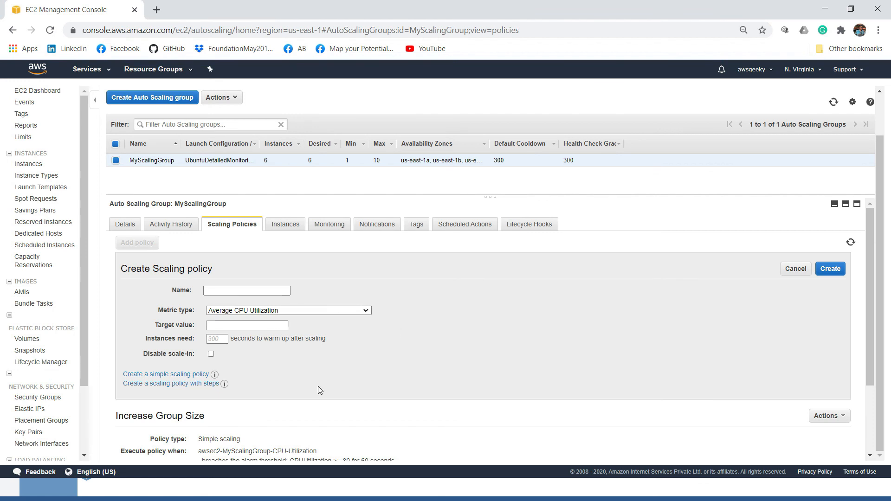
left_click(175, 384)
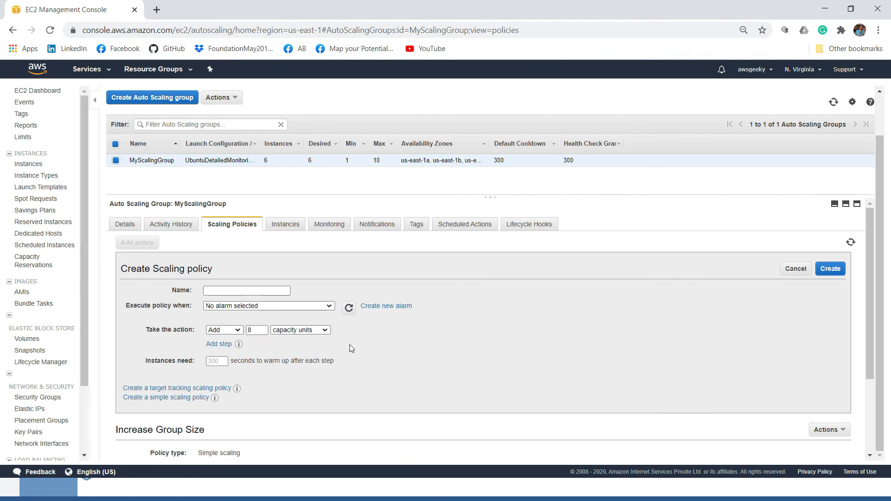
Step: Create an alarm without notification for average CPU utilization >= 60 percent over one 5-minute period, keeping the default alarm name
left_click(376, 307)
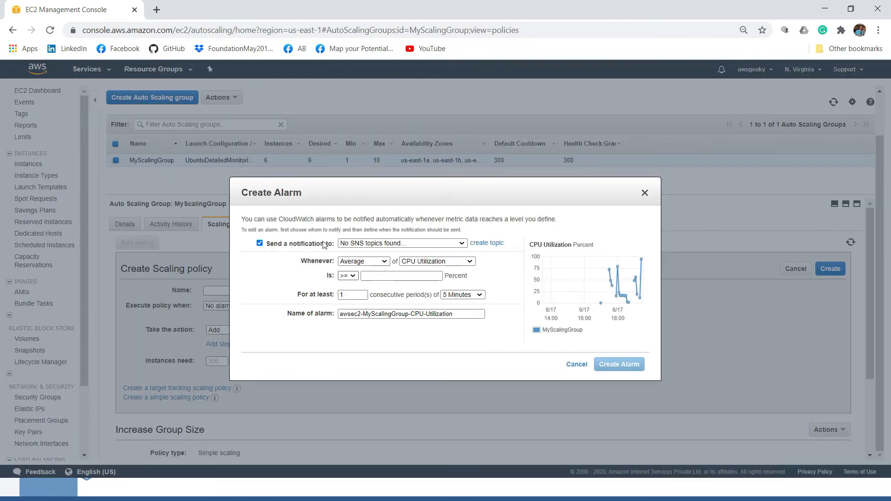
left_click(259, 243)
left_click(389, 275)
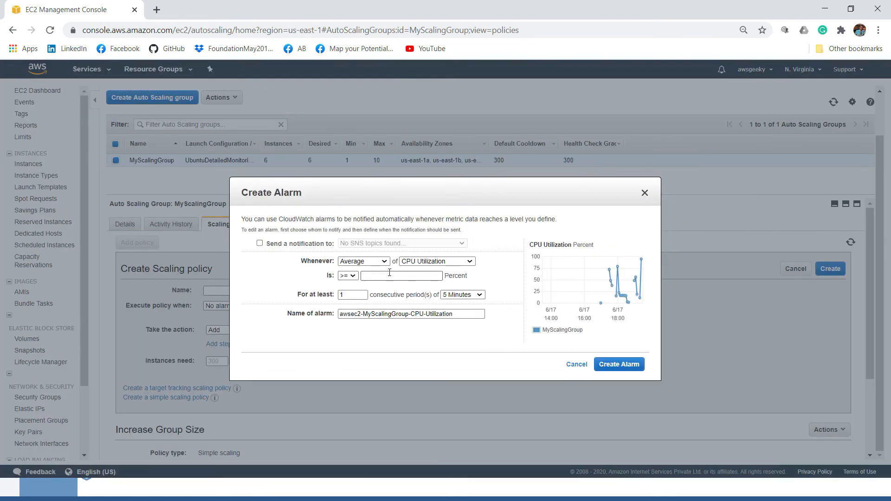
key("BackSpace")
key("BackSpace")
left_click(618, 365)
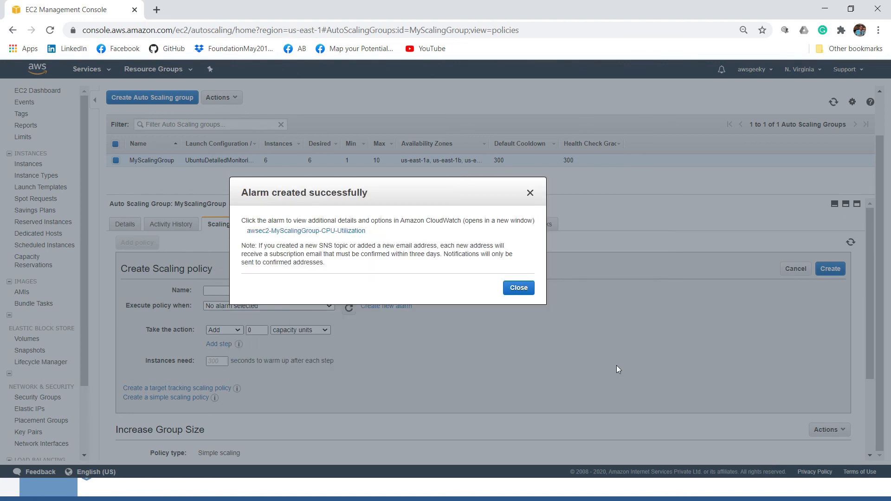
left_click(516, 287)
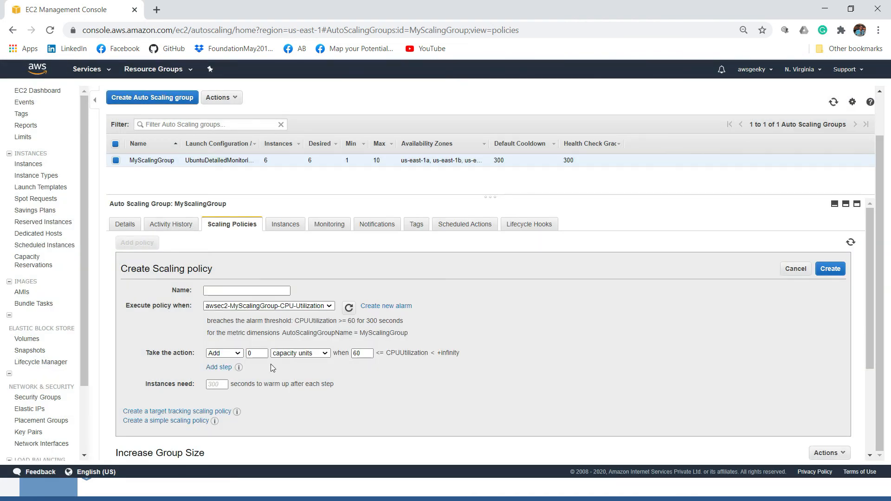
Step: Add a second action step and make the first add 1 capacity unit for CPU utilization from 60 to below 70
left_click(219, 367)
left_click(446, 353)
left_click(447, 354)
type("70")
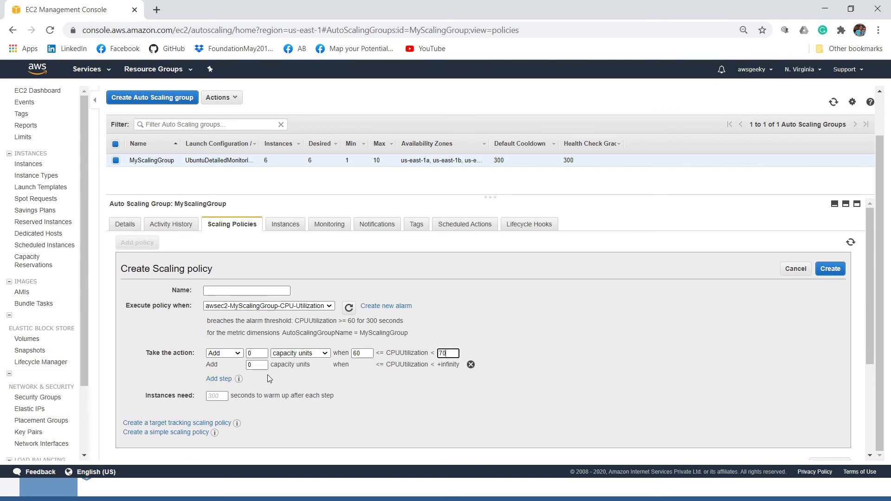
left_click(253, 353)
type("1")
Step: Make the second step add 1 capacity unit for CPU utilization below 80, and add a third step
left_click(257, 366)
left_click(226, 381)
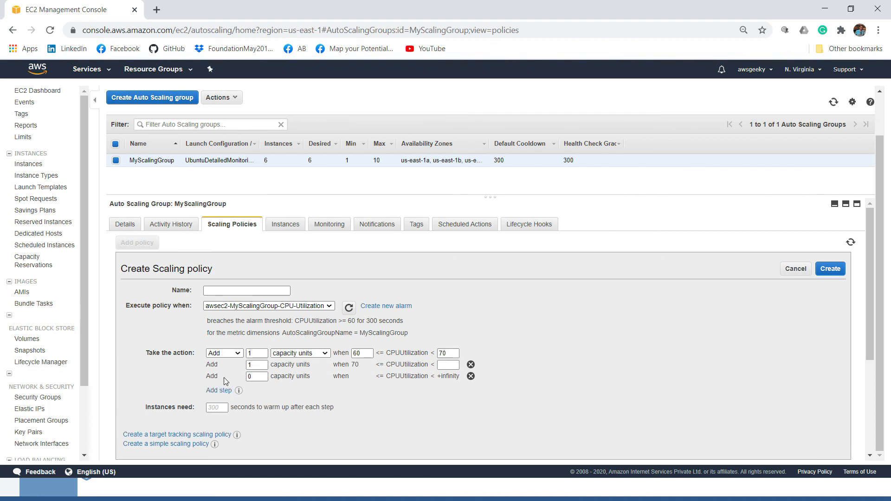
left_click(448, 365)
type("80")
left_click(338, 386)
Step: Make the third step add 1 capacity unit with an upper CPU limit of 90, and add a fourth step
left_click(264, 377)
left_click(219, 391)
left_click(449, 377)
type("90")
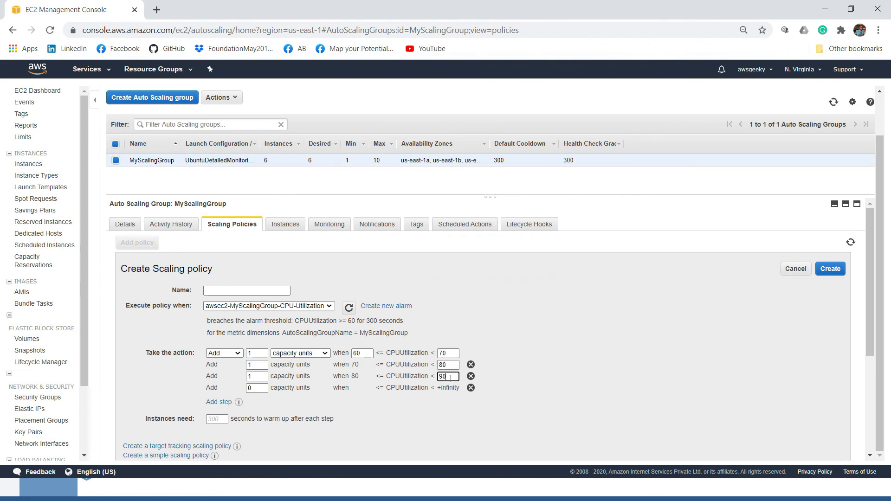
Step: Make the fourth step add 1 capacity unit for CPU utilization of 90 and above
left_click(336, 418)
left_click(262, 389)
key("BackSpace")
type("1")
left_click(309, 406)
Step: Name the scaling policy MyStepPolicy and create it
left_click(234, 291)
type("Mu")
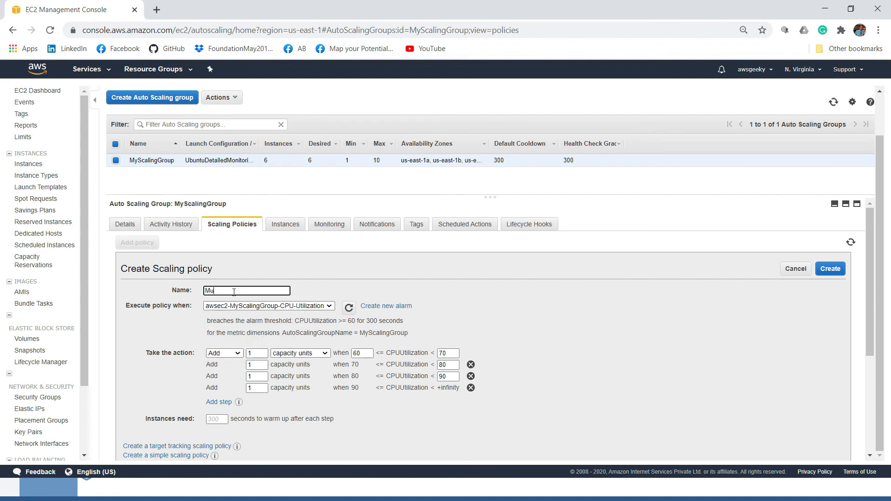
key("BackSpace")
left_click(233, 310)
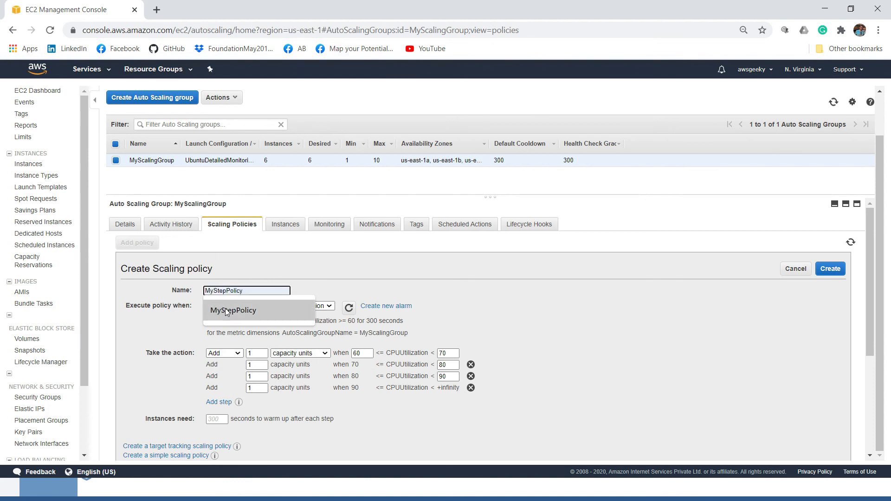
left_click(823, 273)
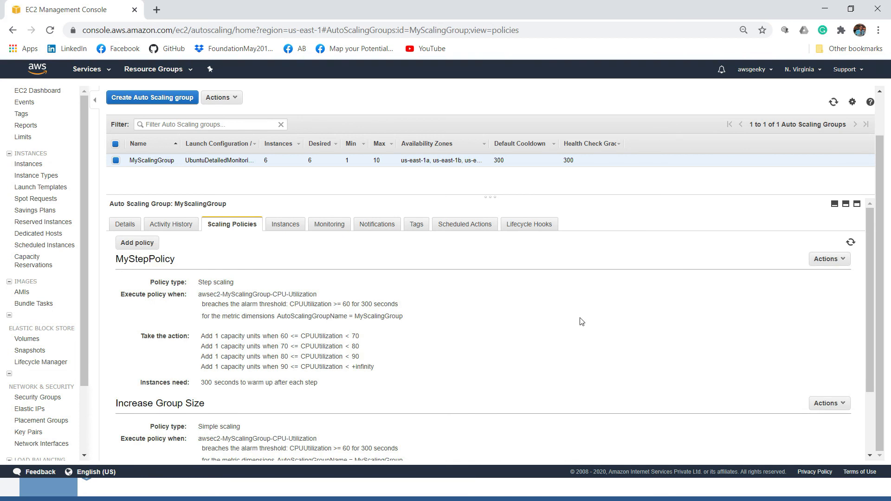
Step: Review the settings of MyStepPolicy and the Increase Group Size policy in the group's scaling policies
left_click_drag(124, 260, 158, 263)
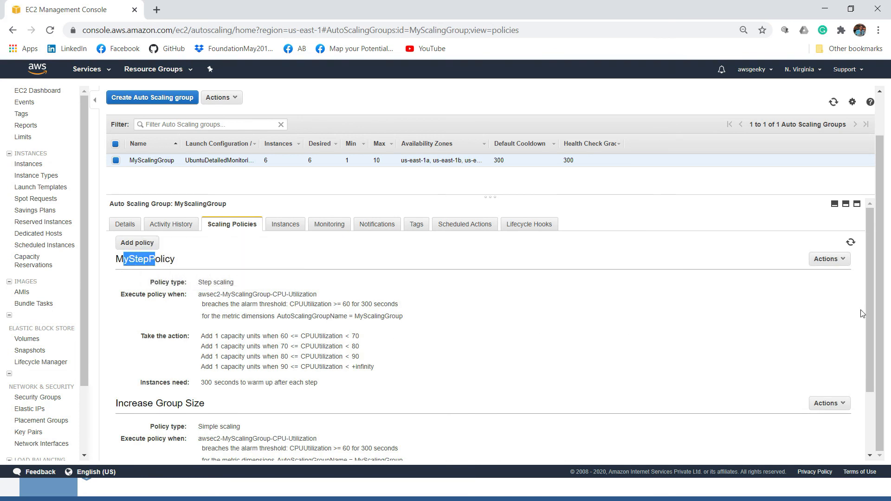
left_click_drag(869, 337, 869, 395)
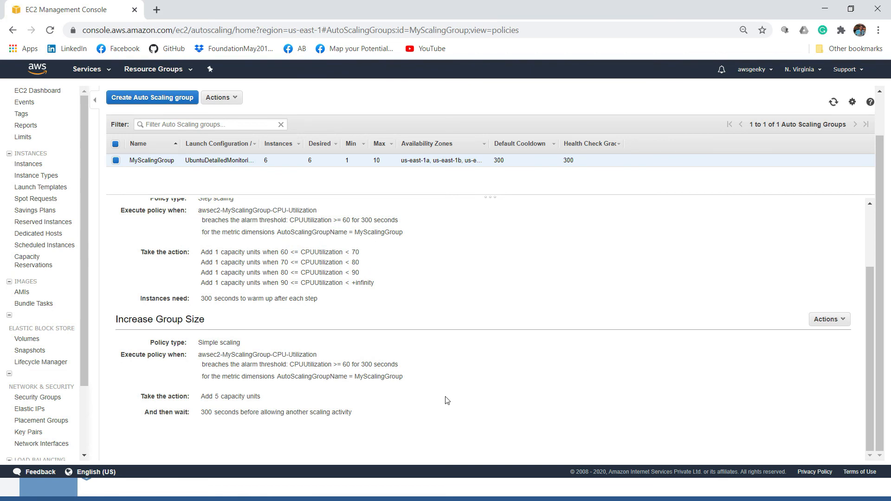
left_click_drag(353, 415, 131, 227)
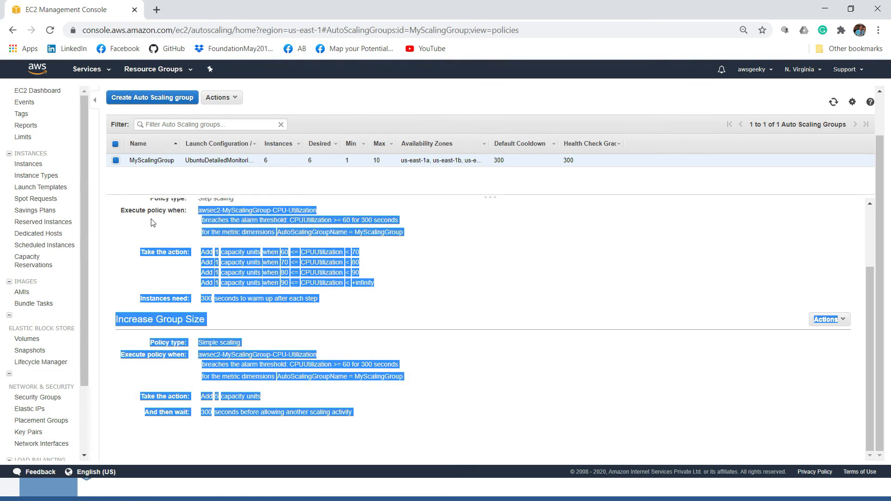
left_click(436, 274)
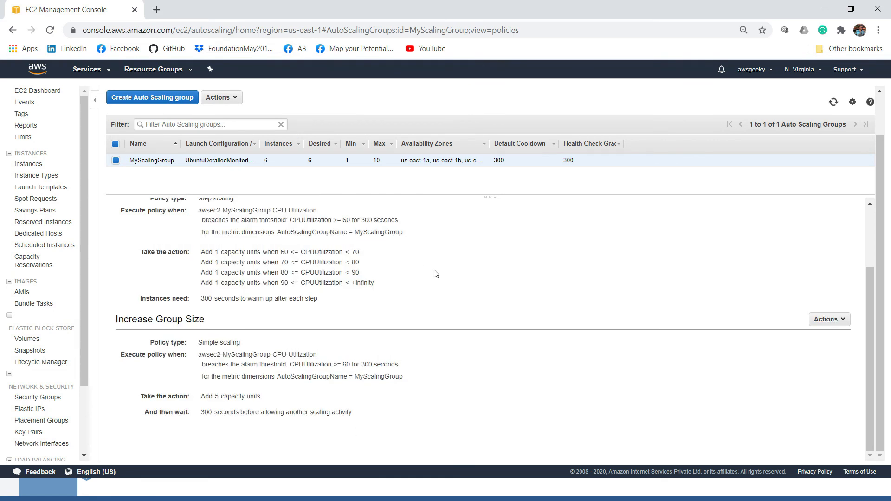